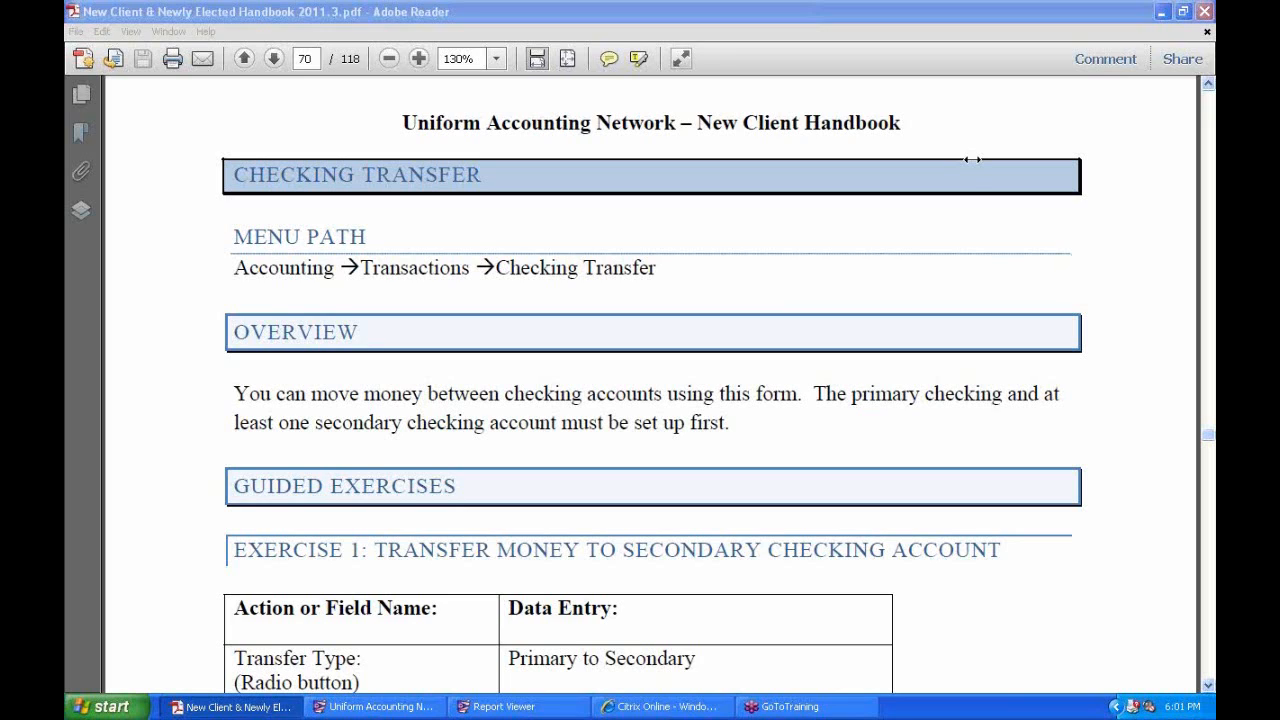
- Switch to the Report Viewer and review the Fund Status report's pooled, secondary checking and primary checking balances
click(966, 168)
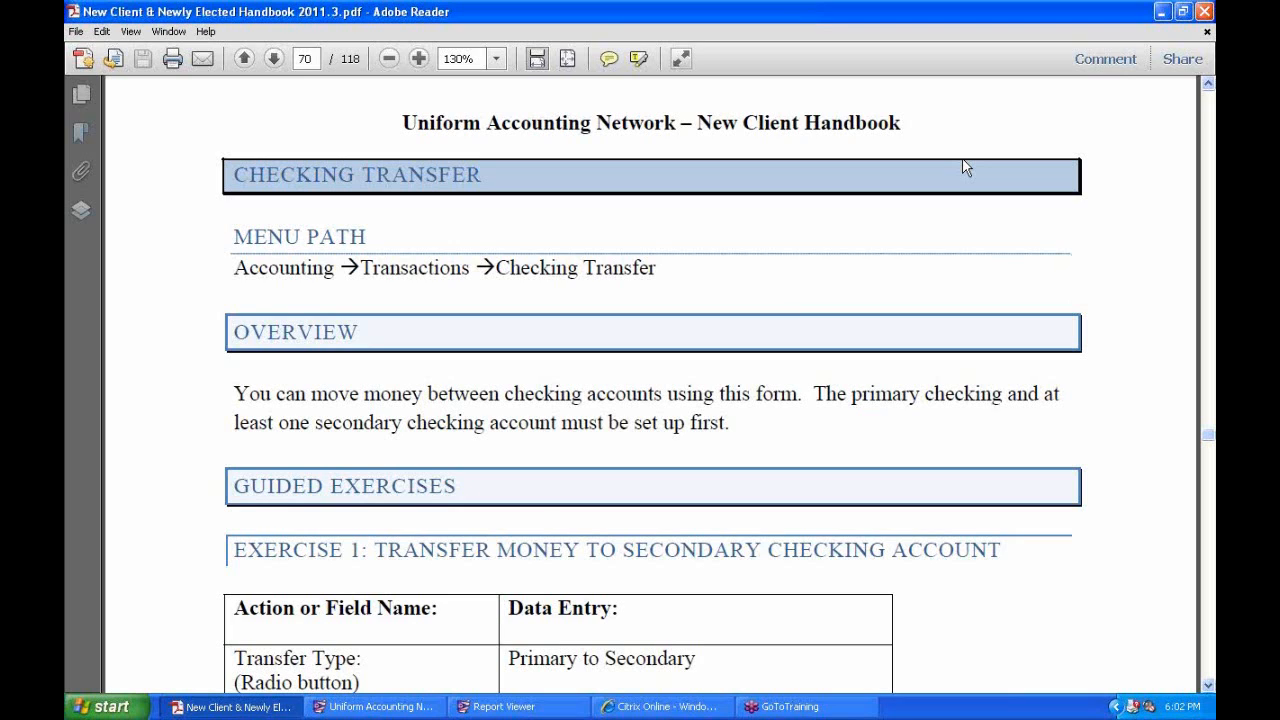
click(504, 706)
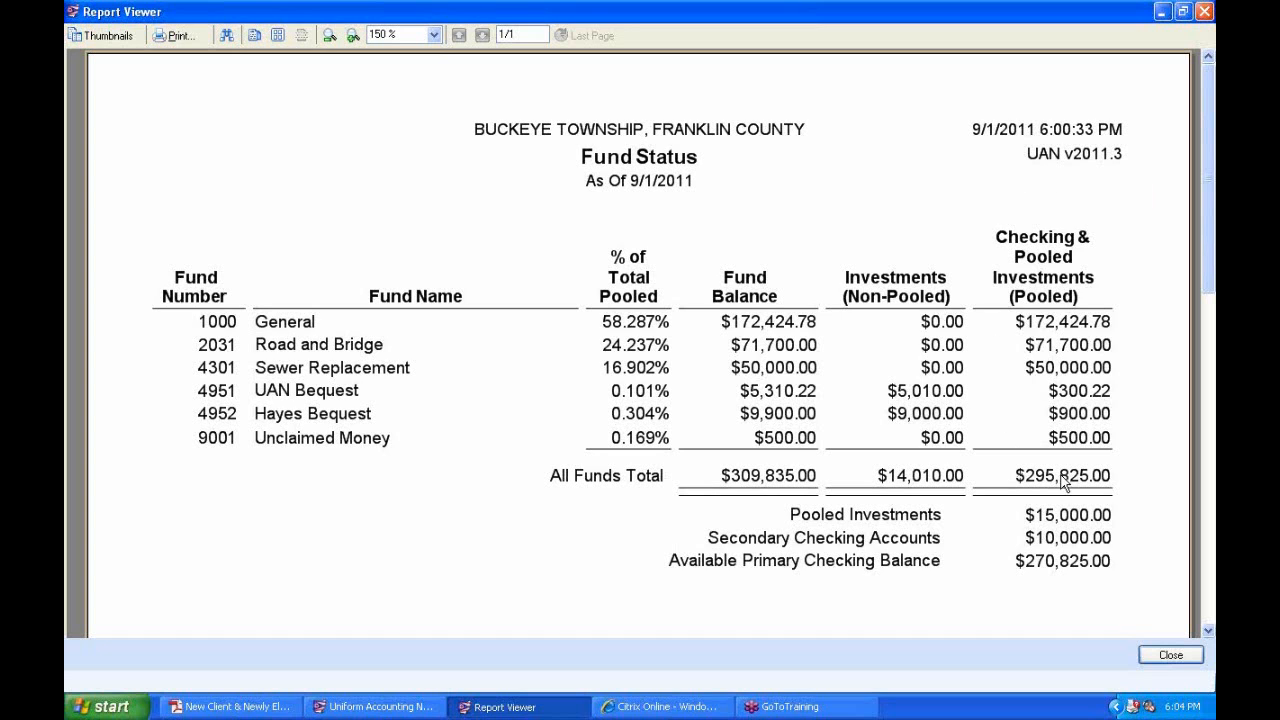
- Switch to Uniform Accounting Network, check the balance in the Grant Acct checking record, and close the checking accounts list
click(425, 706)
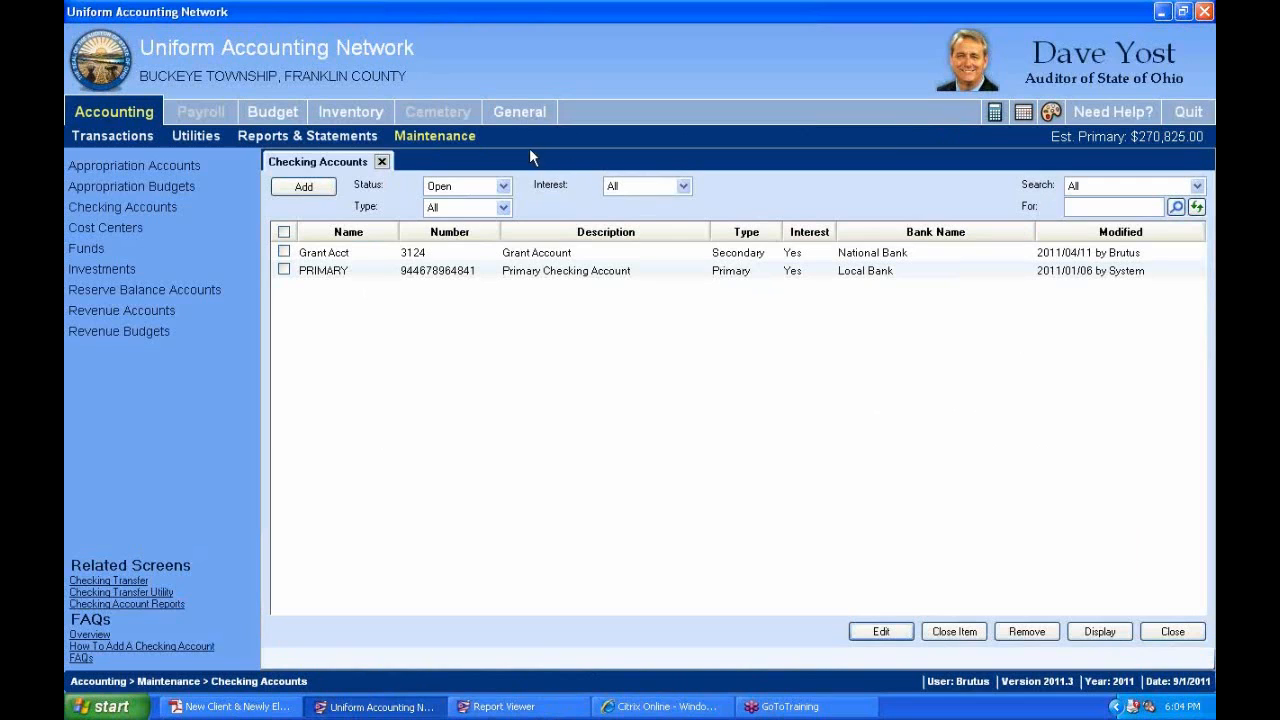
click(286, 254)
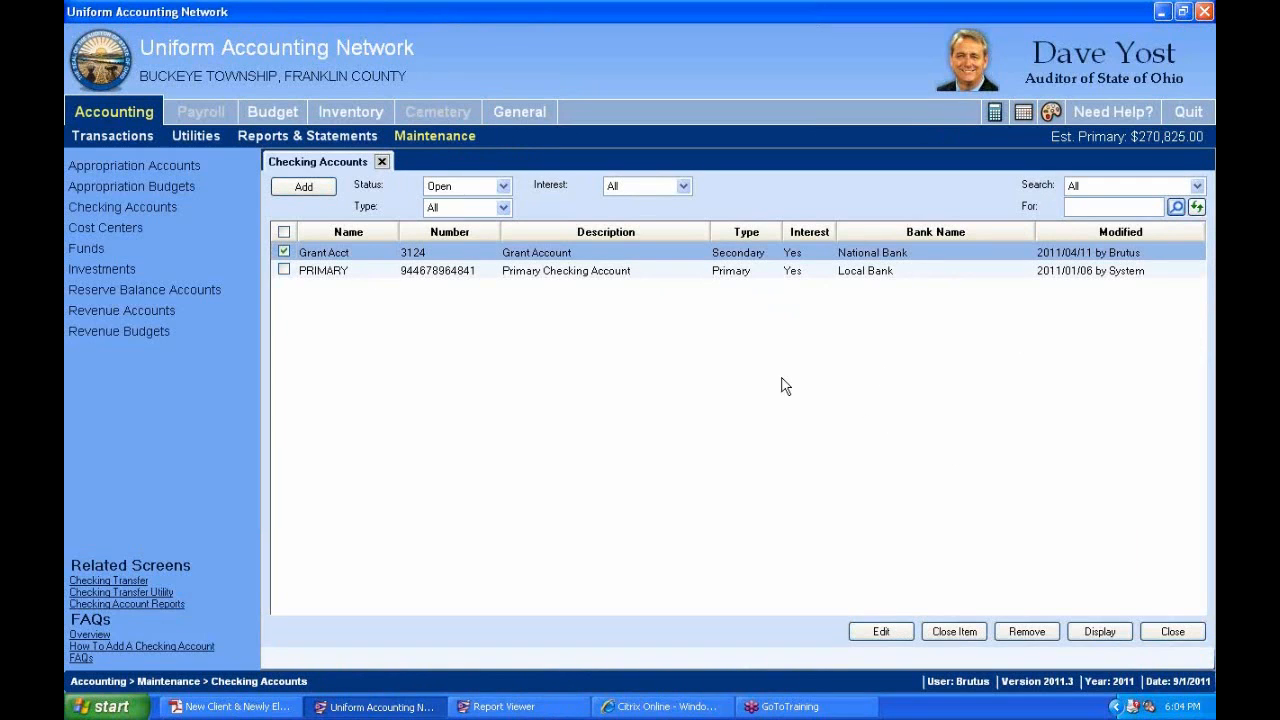
click(889, 637)
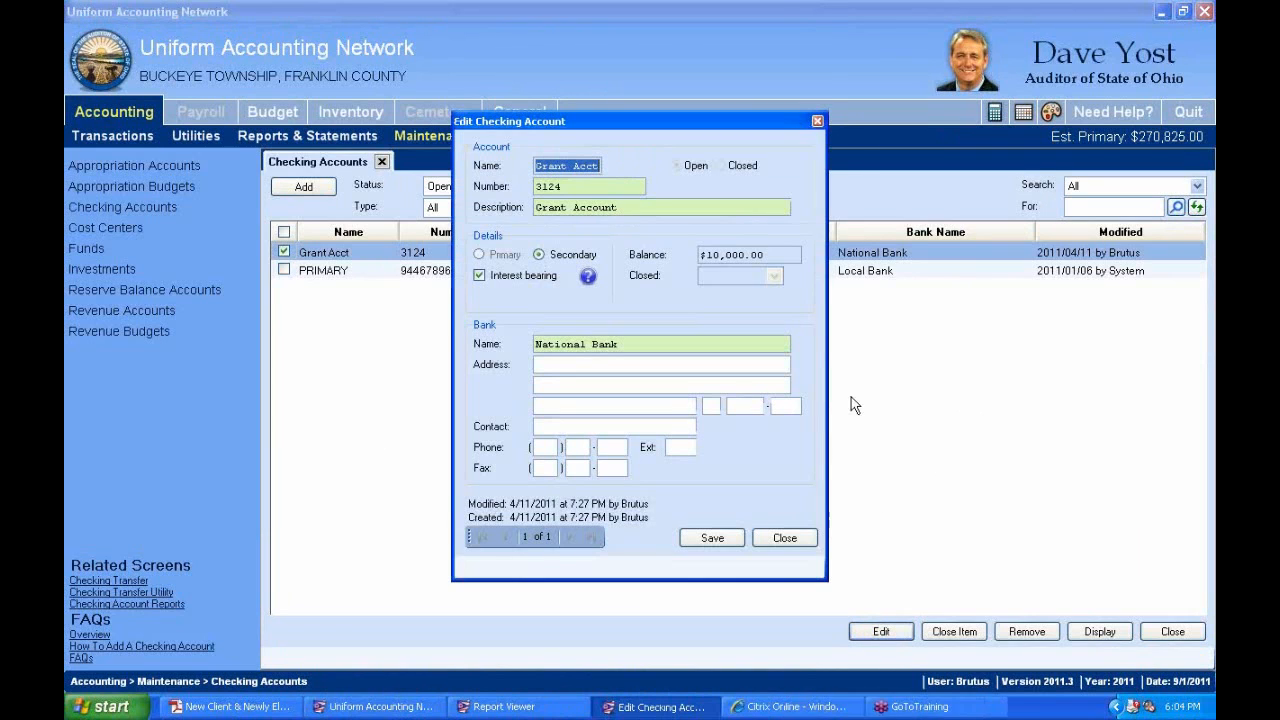
click(694, 254)
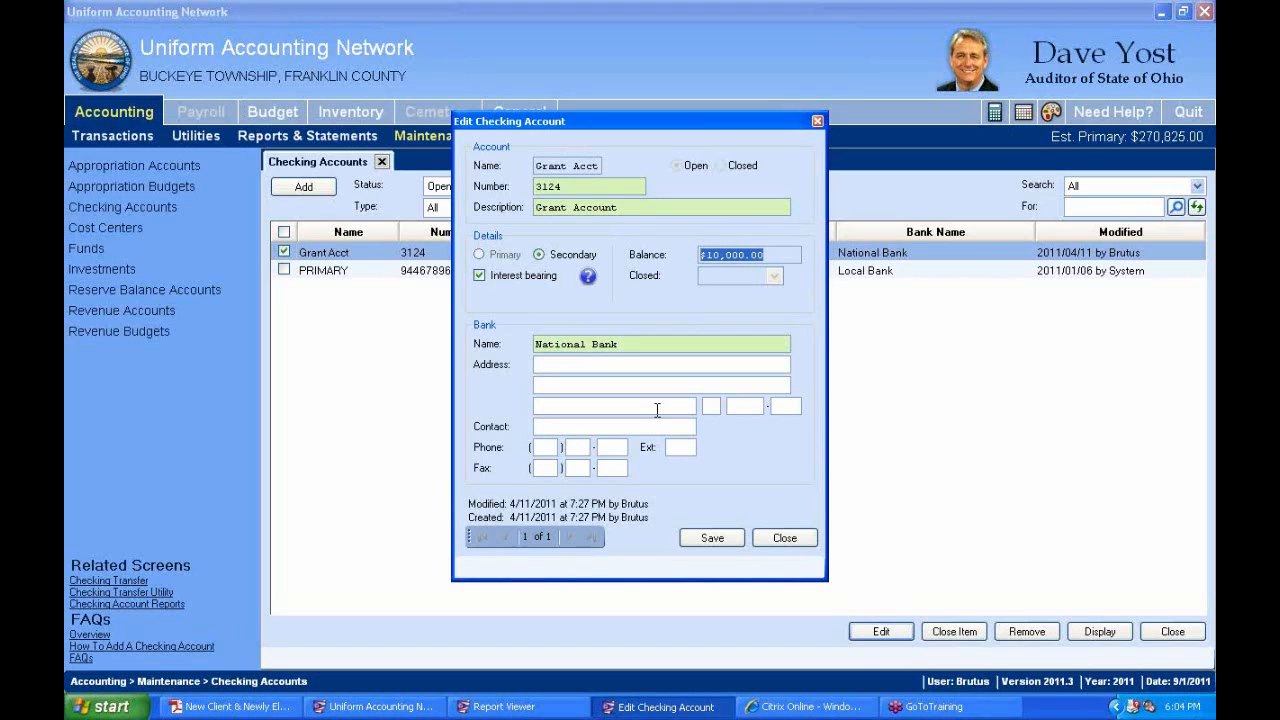
click(797, 544)
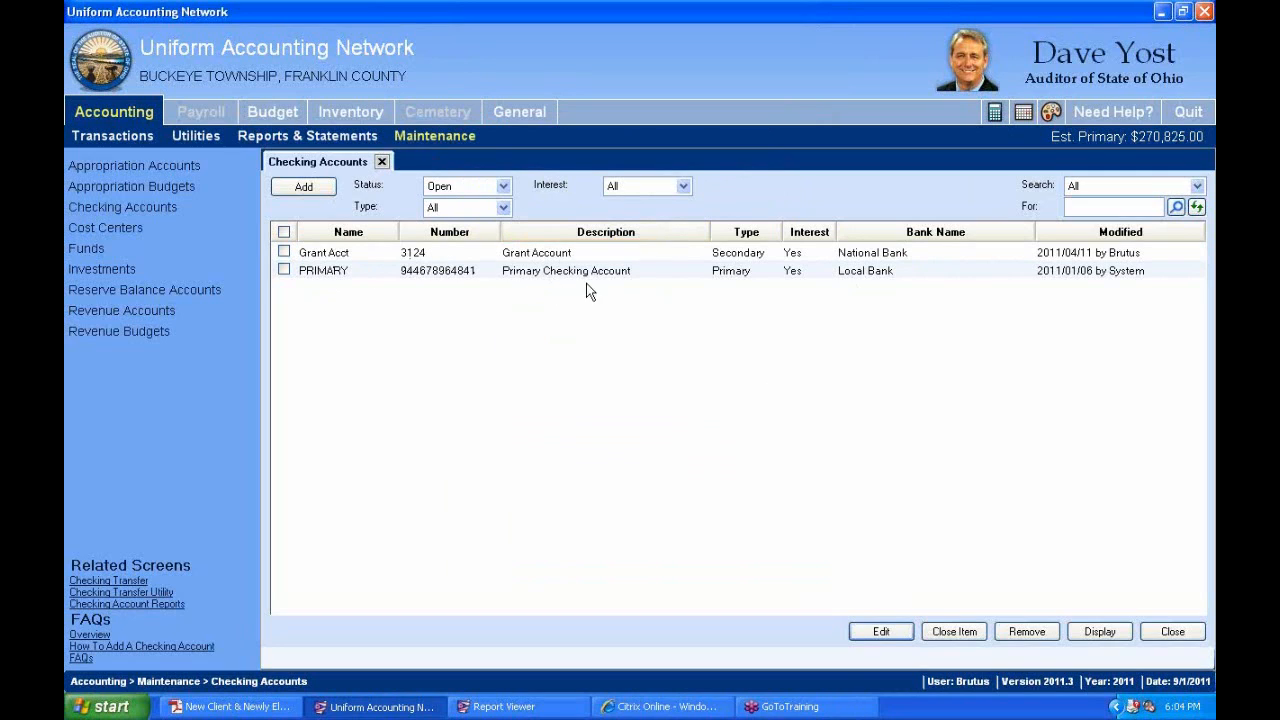
click(381, 162)
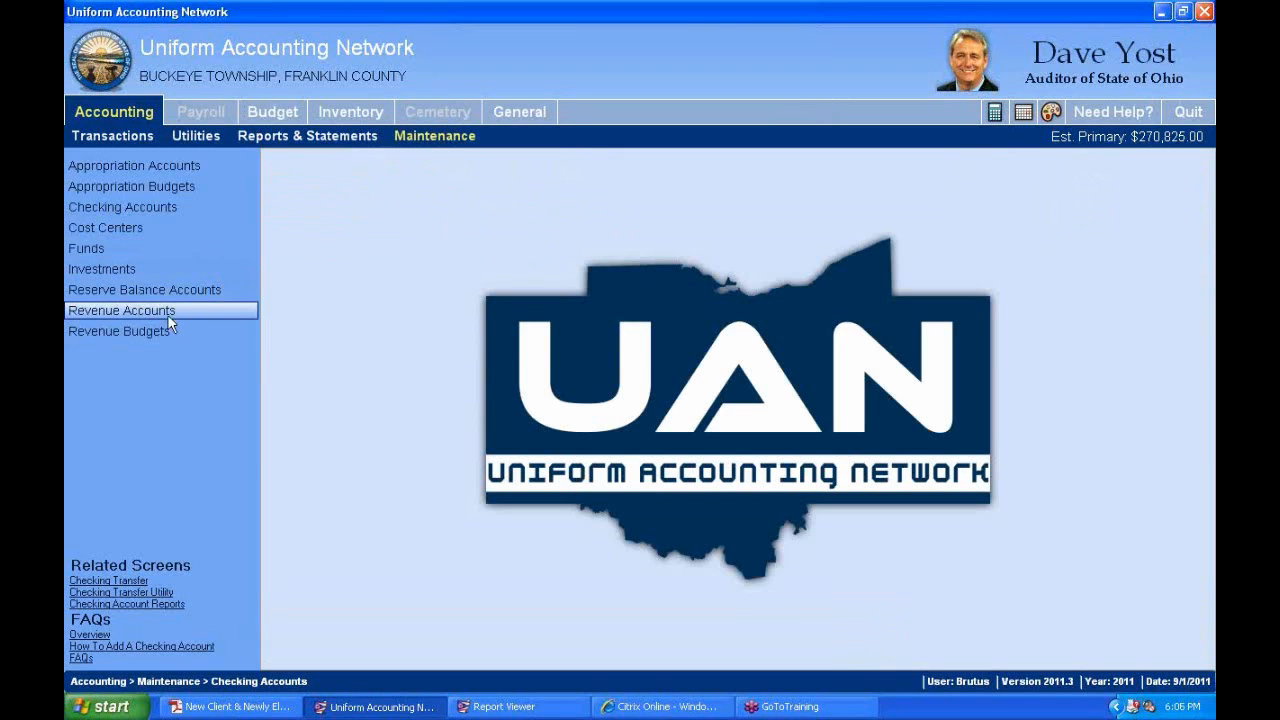
- Start a Primary to Secondary checking transfer with Grant Acct as the secondary account
click(125, 113)
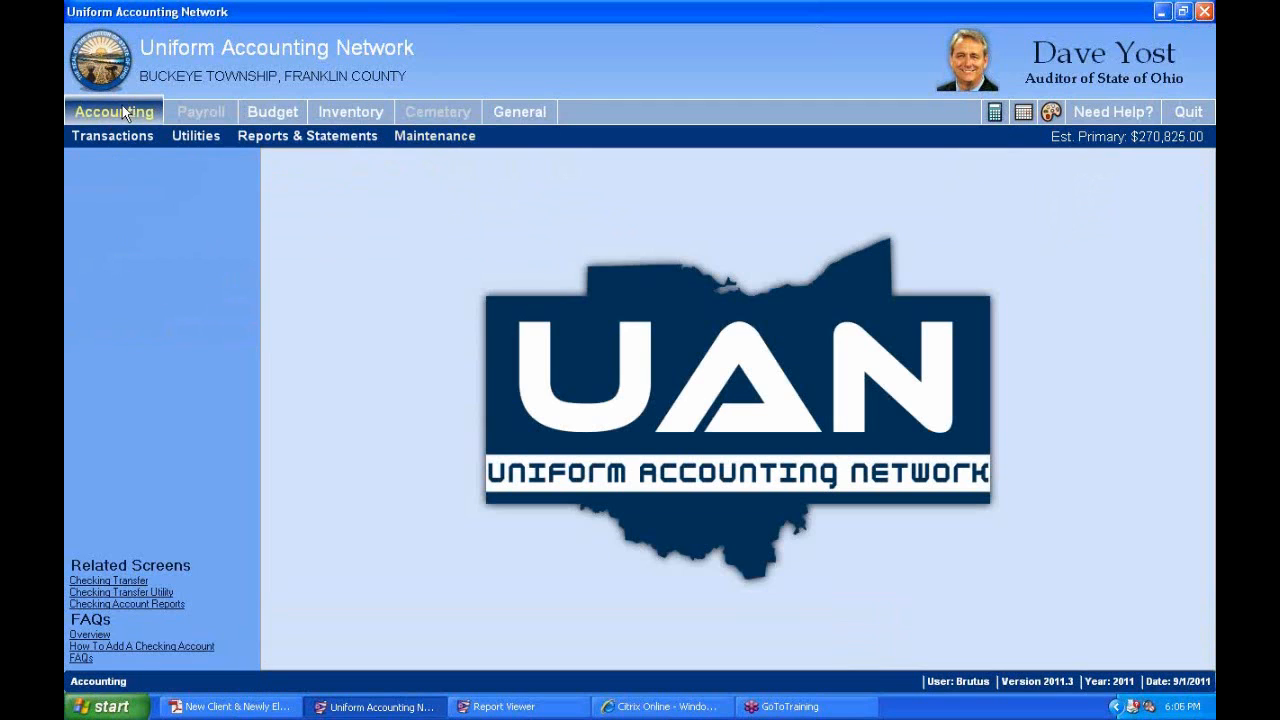
click(104, 137)
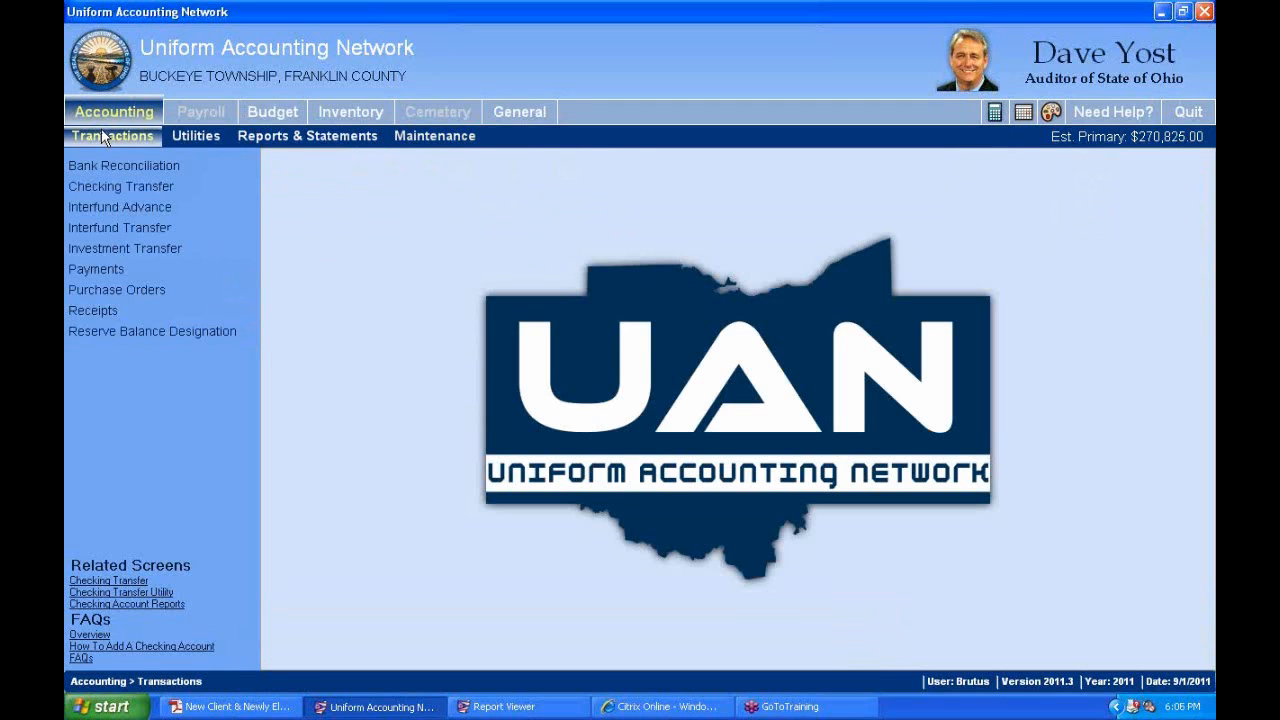
click(116, 185)
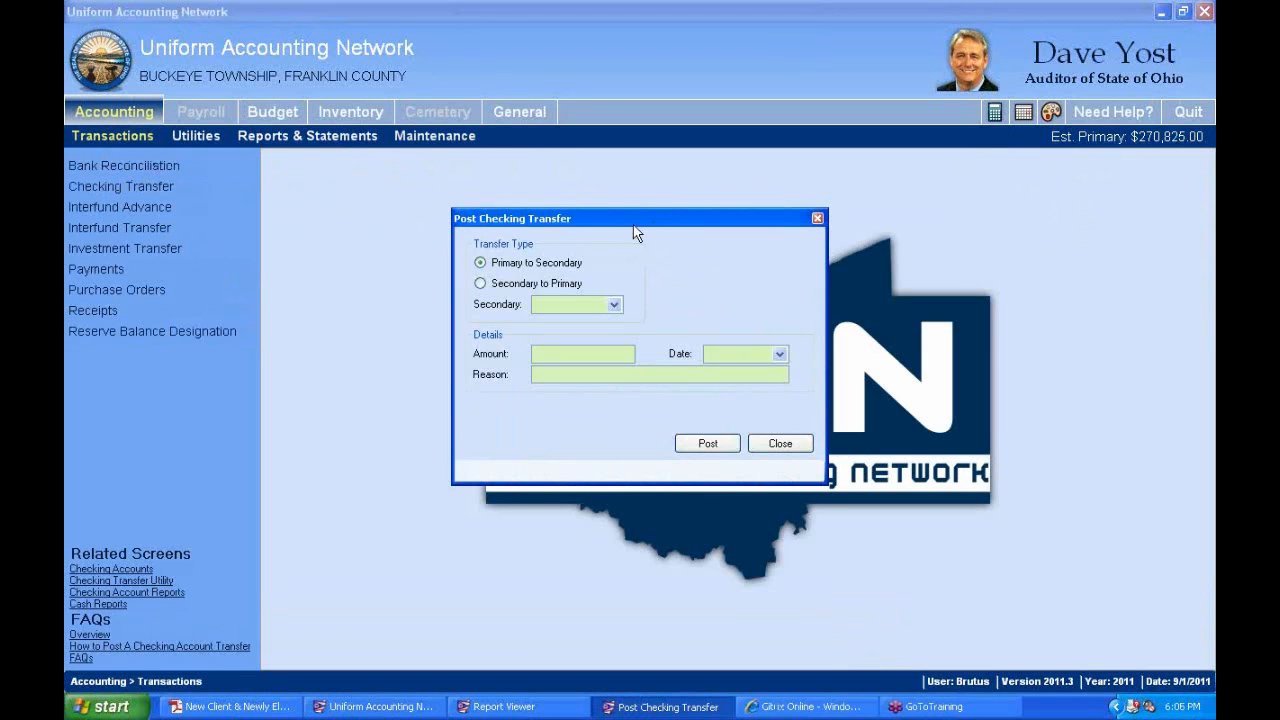
drag(655, 224, 644, 155)
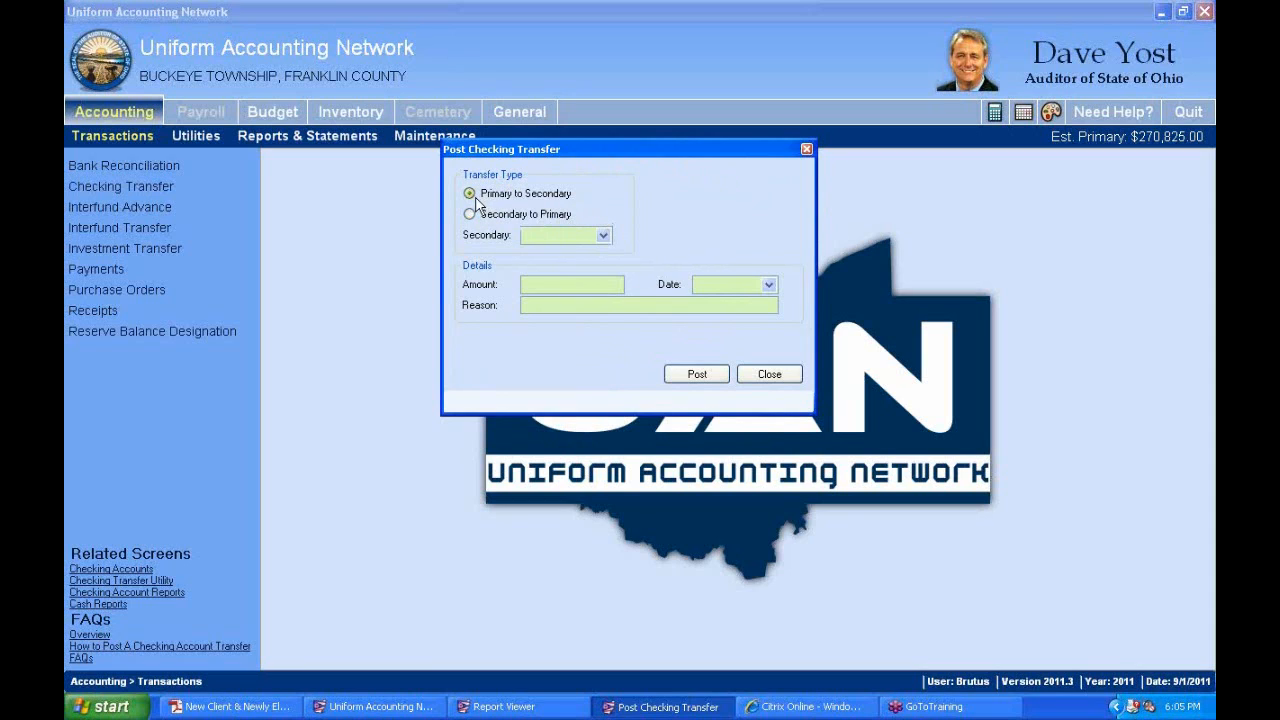
click(603, 236)
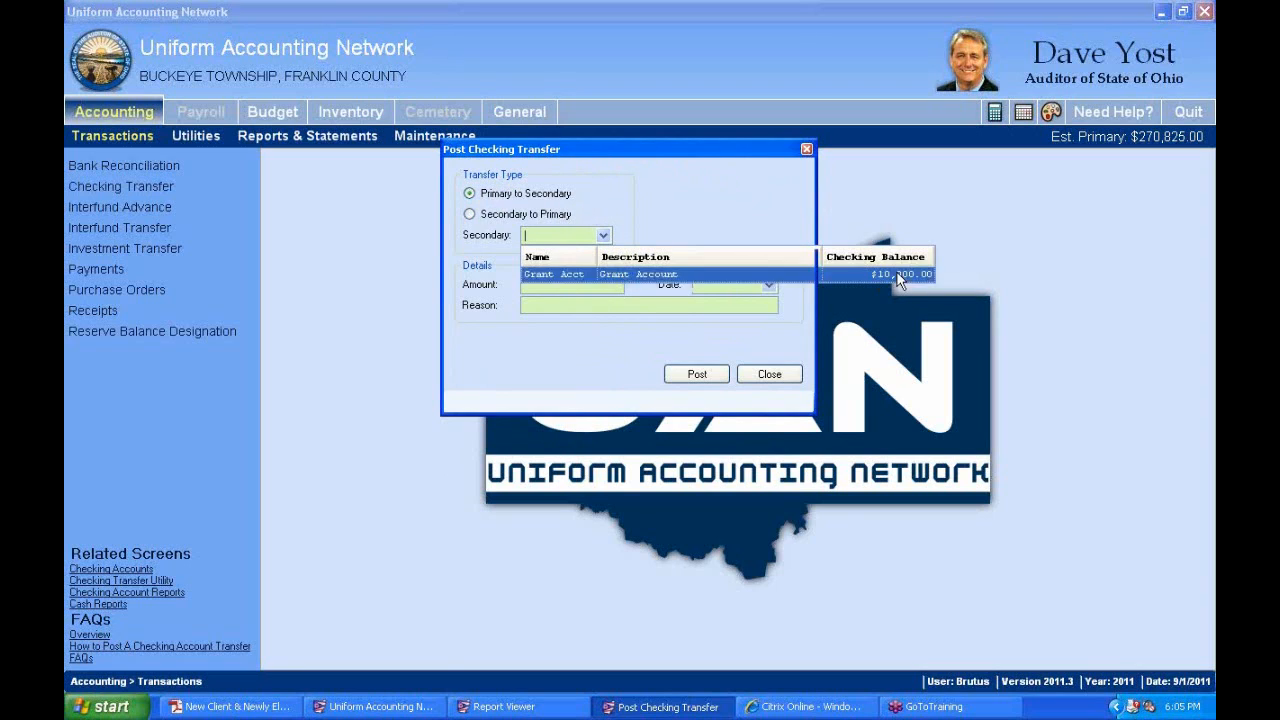
click(560, 274)
- Set the transfer amount to $10,000.00 and the date to 09/01/2011
click(583, 286)
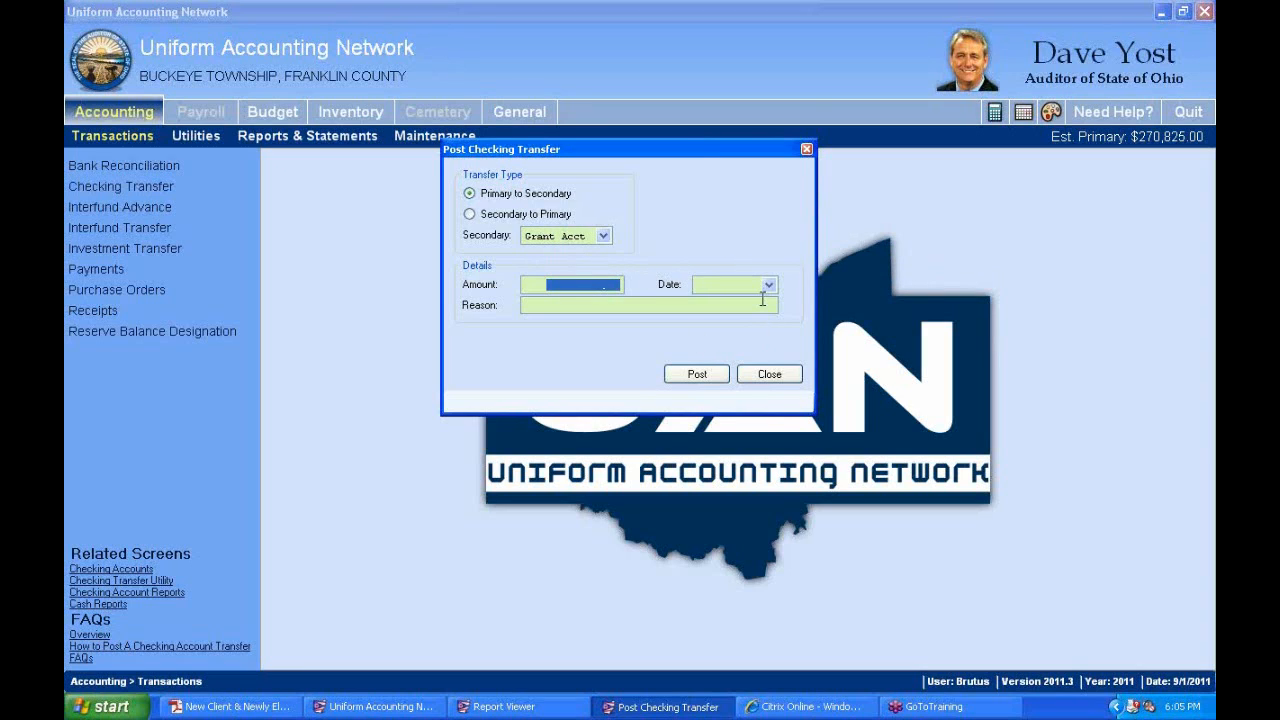
text(10000.)
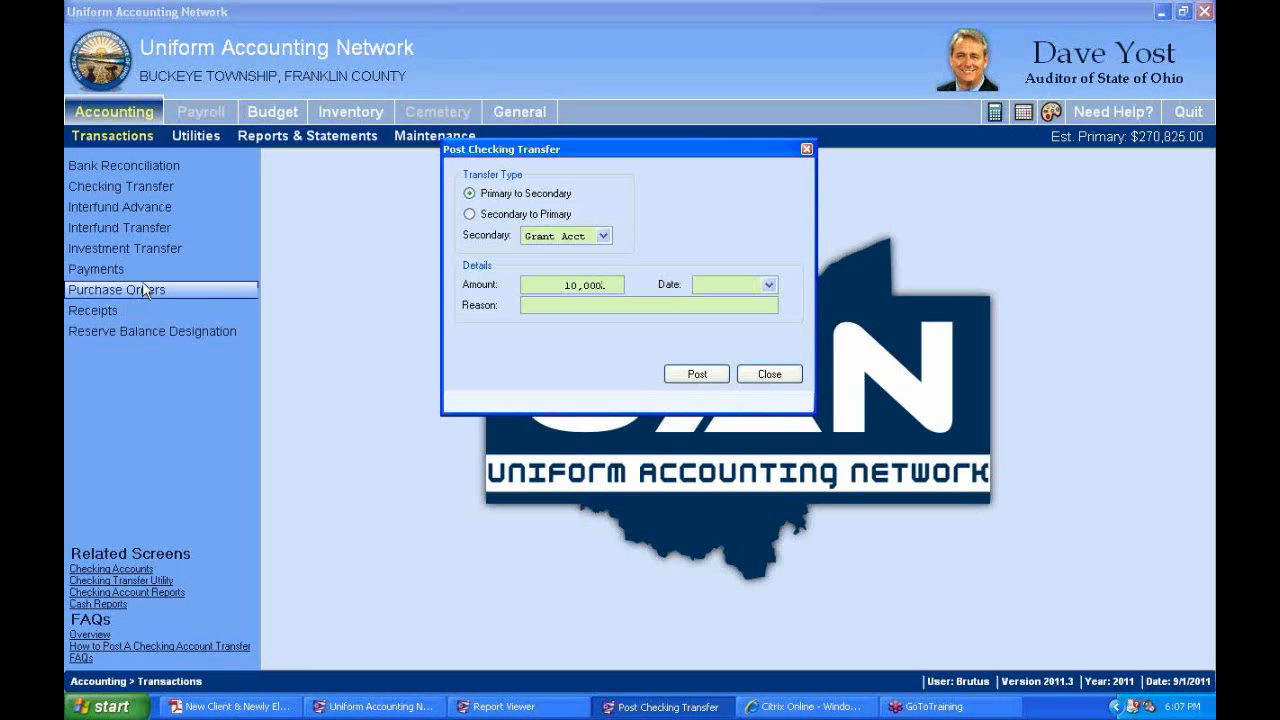
click(768, 285)
click(646, 437)
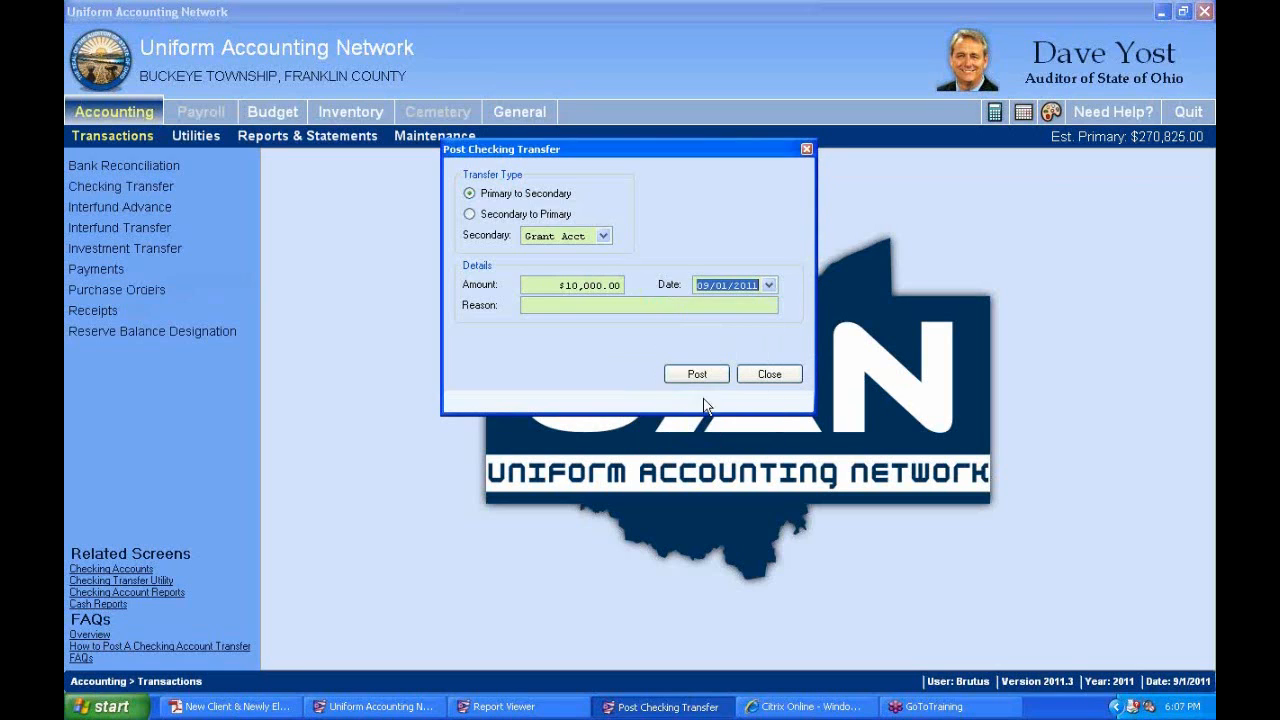
- Enter the reason "Moving cash received to Grant checking", post the transfer, and close the transfer form
click(580, 304)
text(Mo)
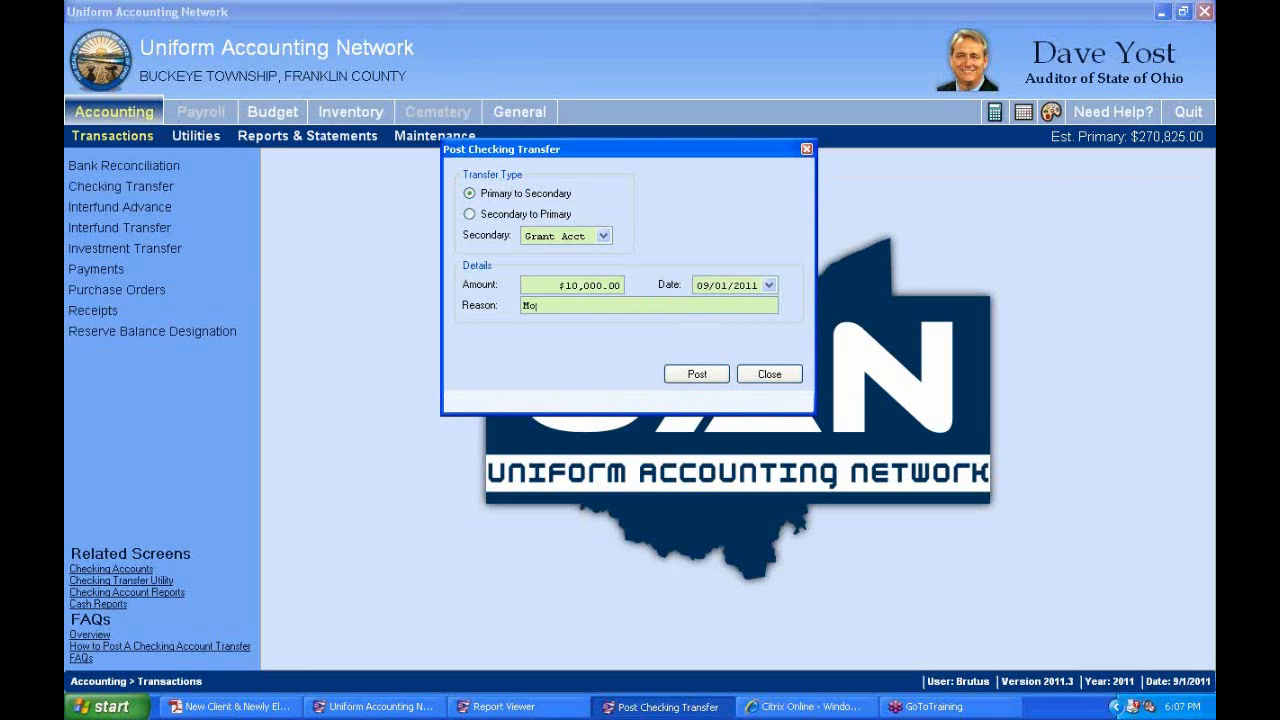
text(v)
key(BackSpace)
text(ving cash rcd)
key(BackSpace)
key(BackSpace)
text(e)
text(ce)
text(ived to )
text(Gtan)
key(BackSpace)
key(BackSpace)
key(BackSpace)
text(rant checkin)
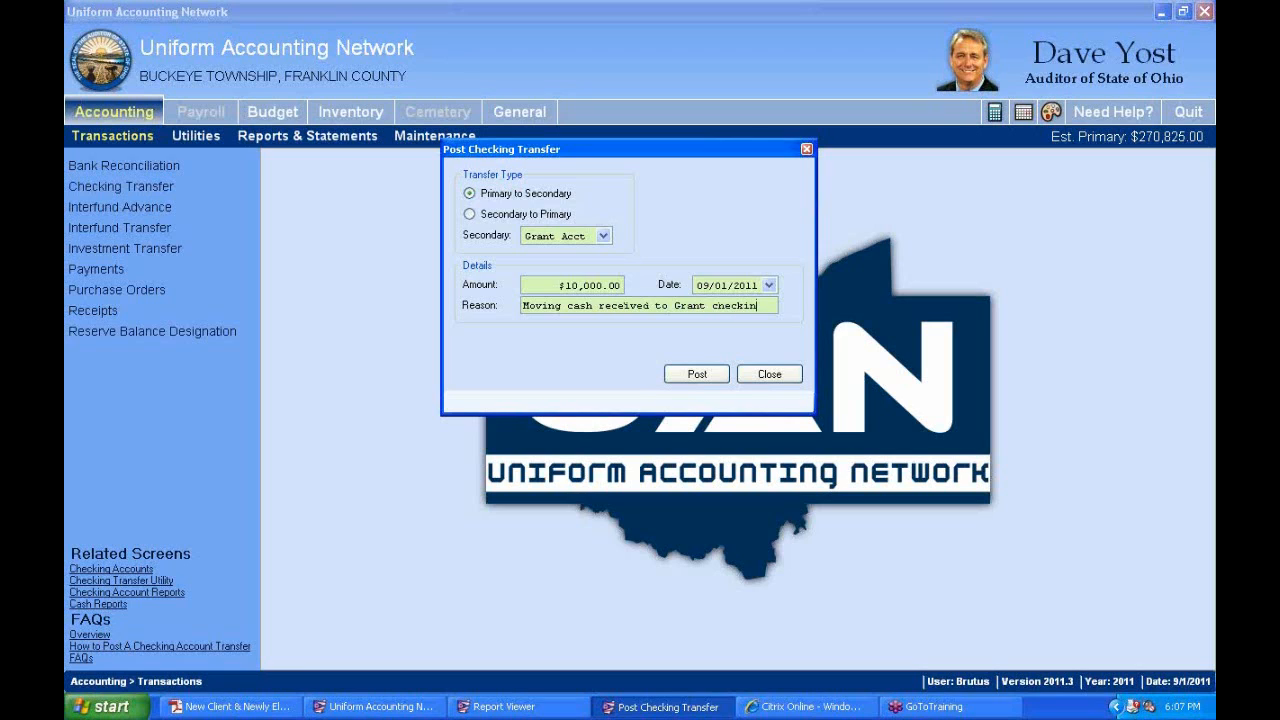
text(g)
click(697, 375)
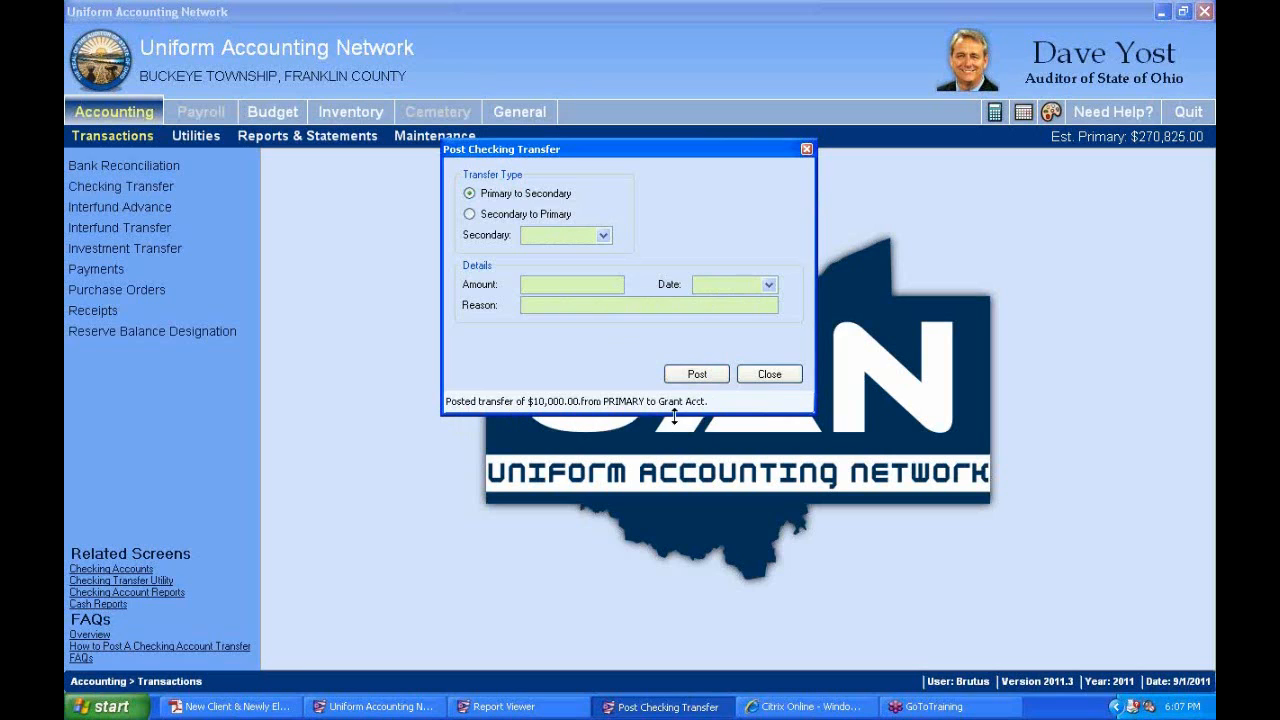
click(767, 380)
- Display the Fund Status report as of 09/01/2011 for all funds
click(322, 138)
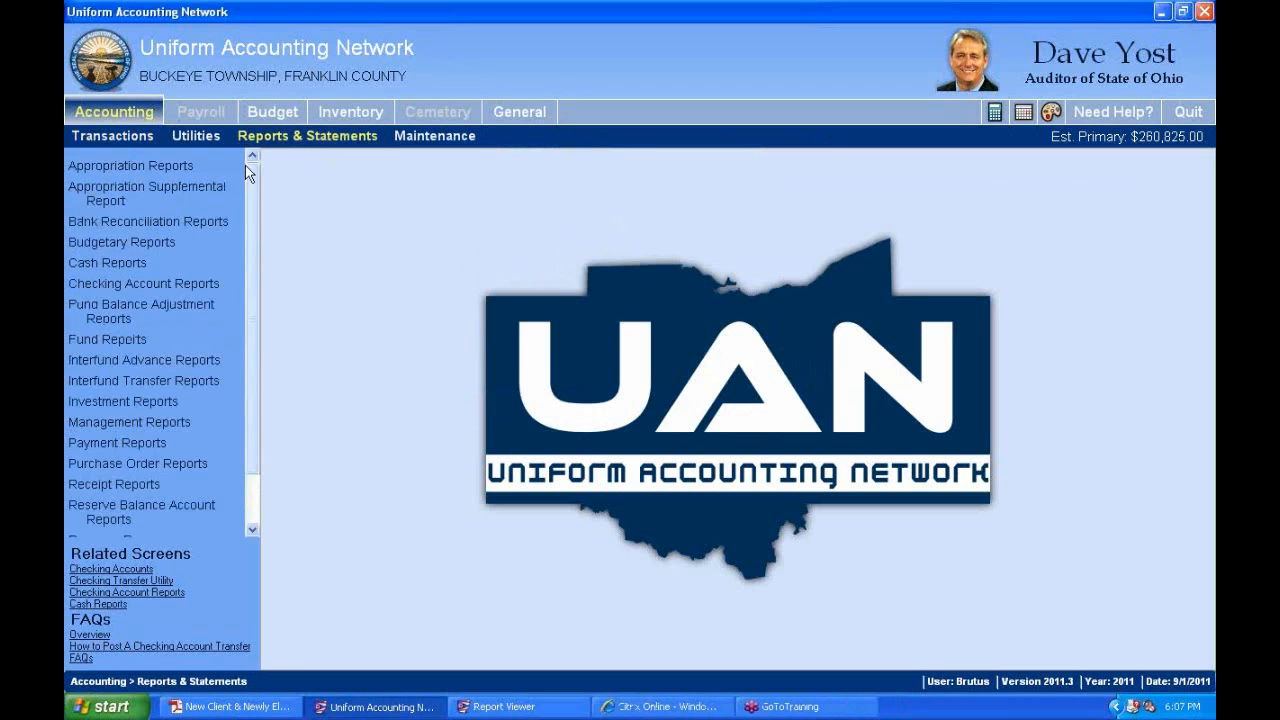
click(112, 338)
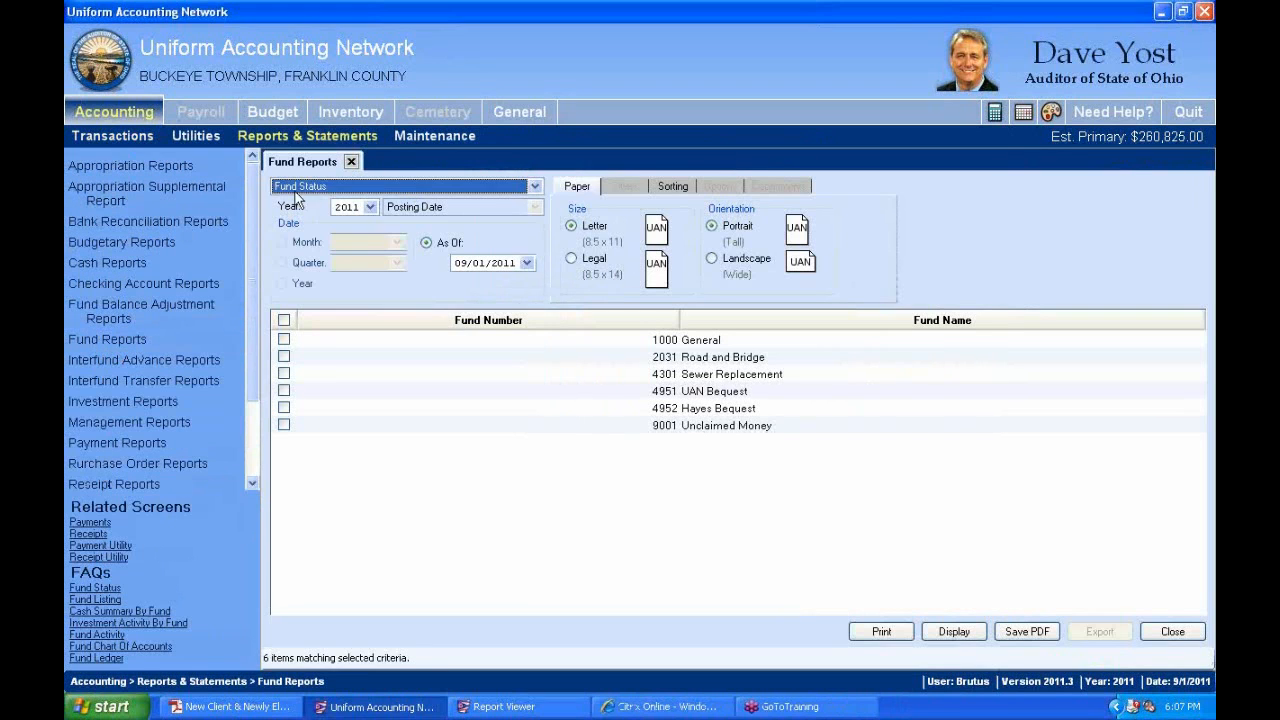
click(284, 320)
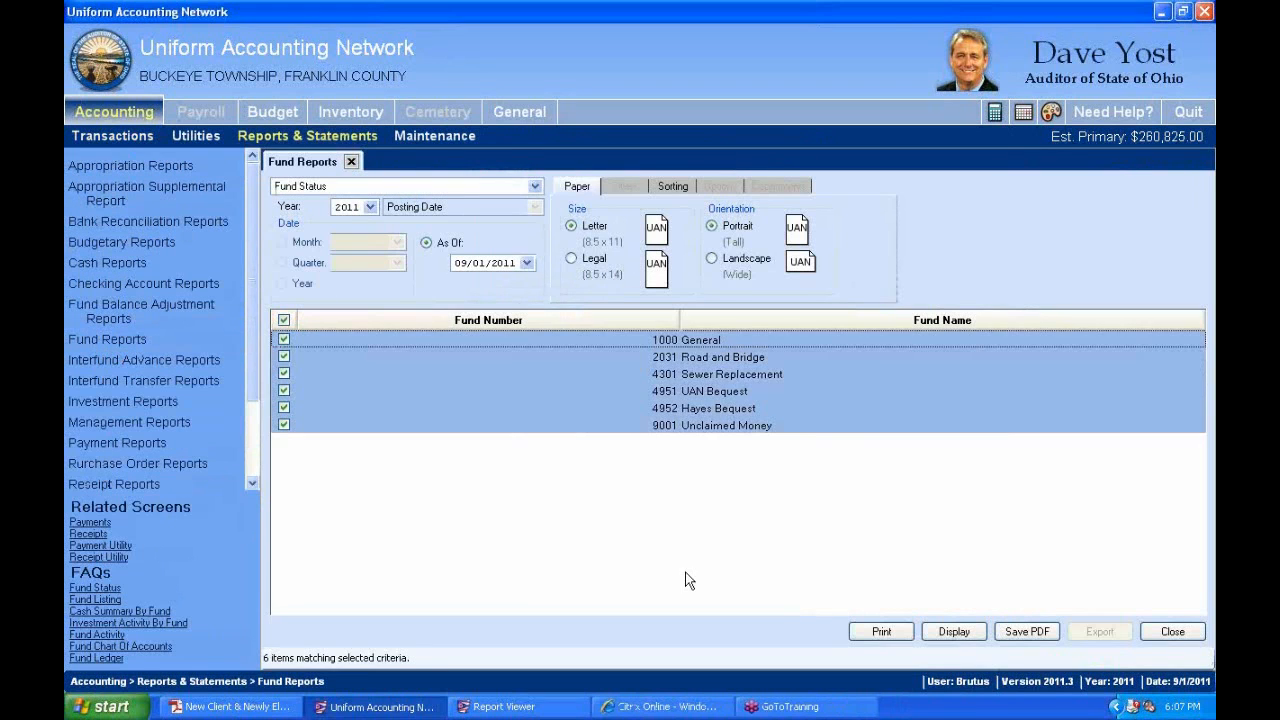
click(958, 632)
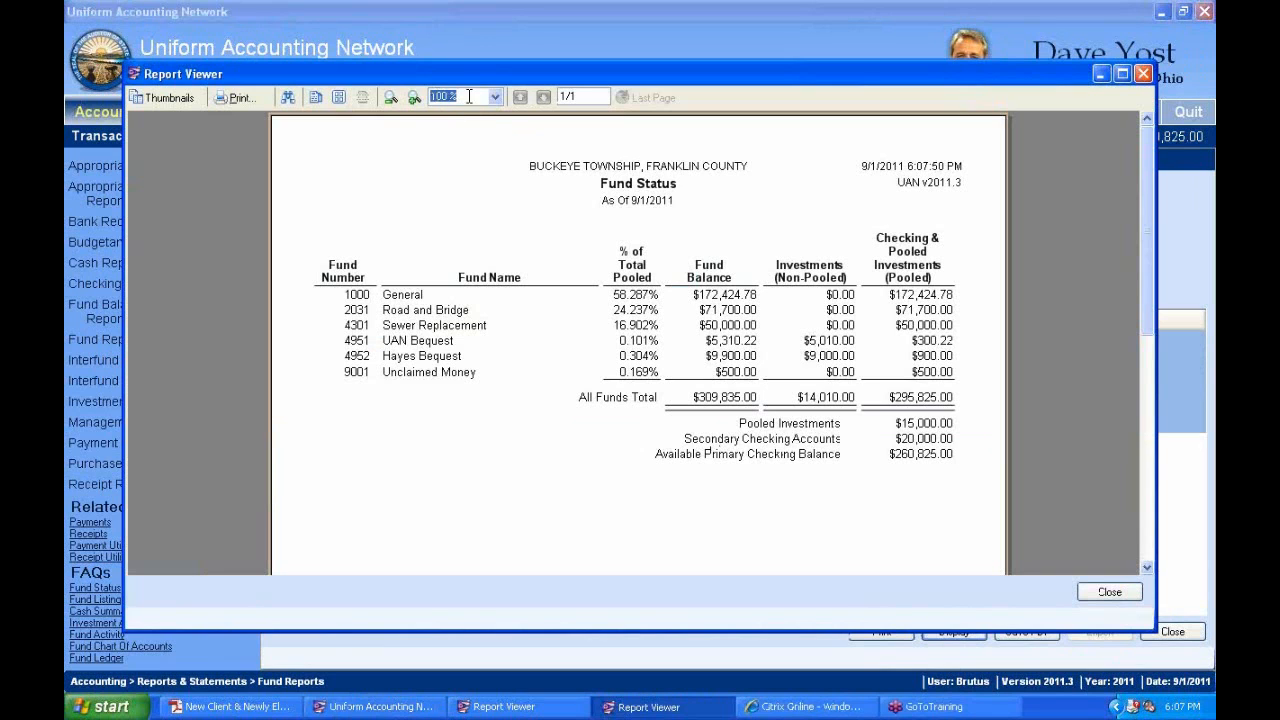
- Enlarge the Fund Status report to 150%, examine its secondary and primary checking balances, and close the report and fund reports screen
text(150)
key(Return)
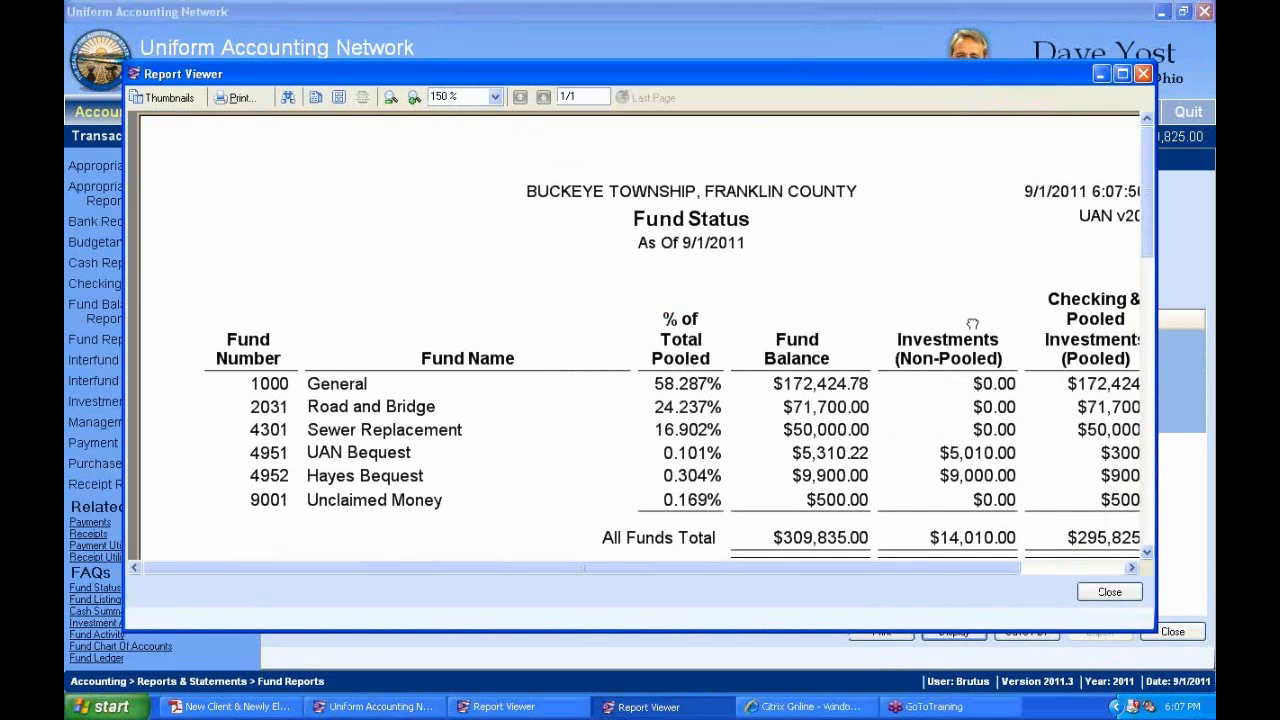
drag(972, 323, 833, 212)
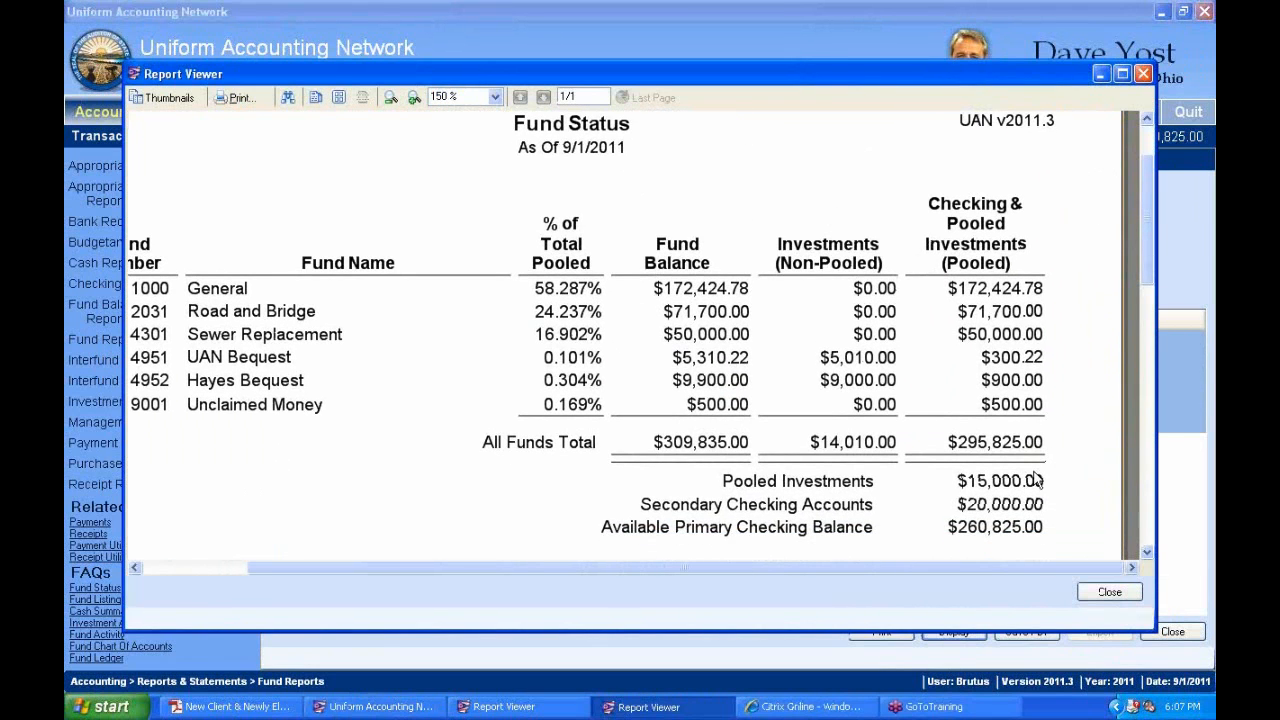
scroll(940, 485, down, 1)
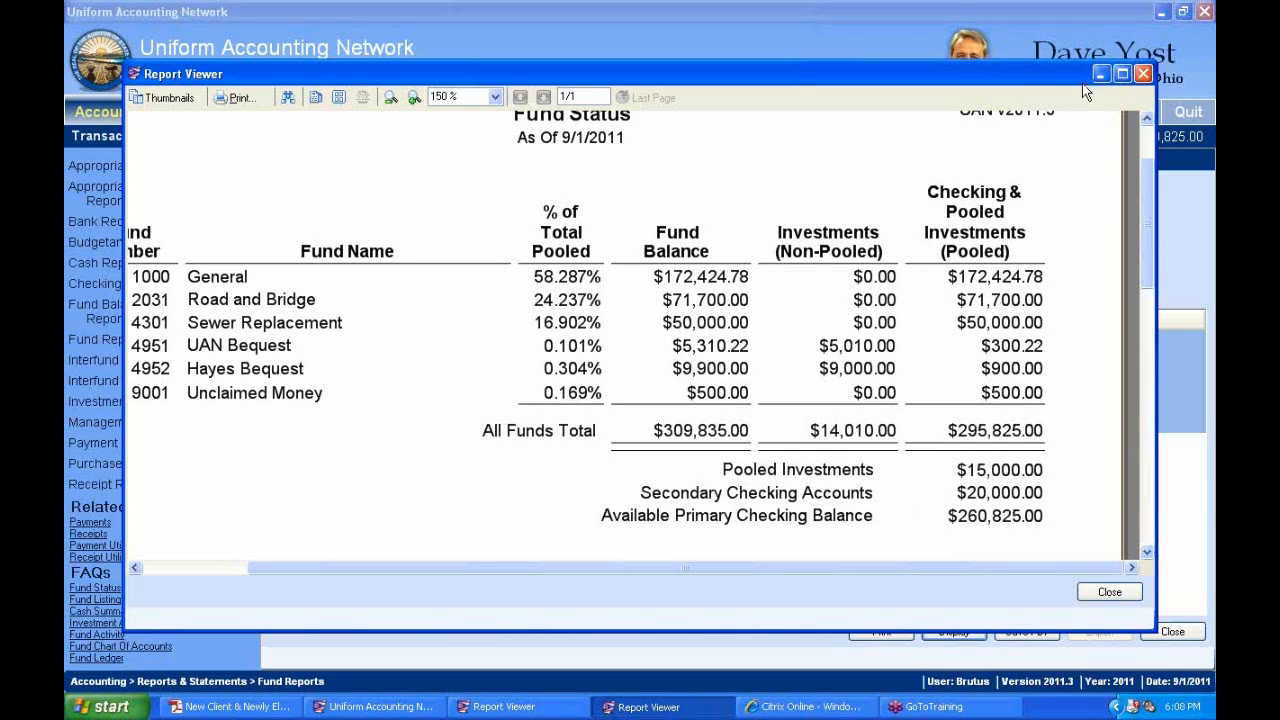
click(1143, 75)
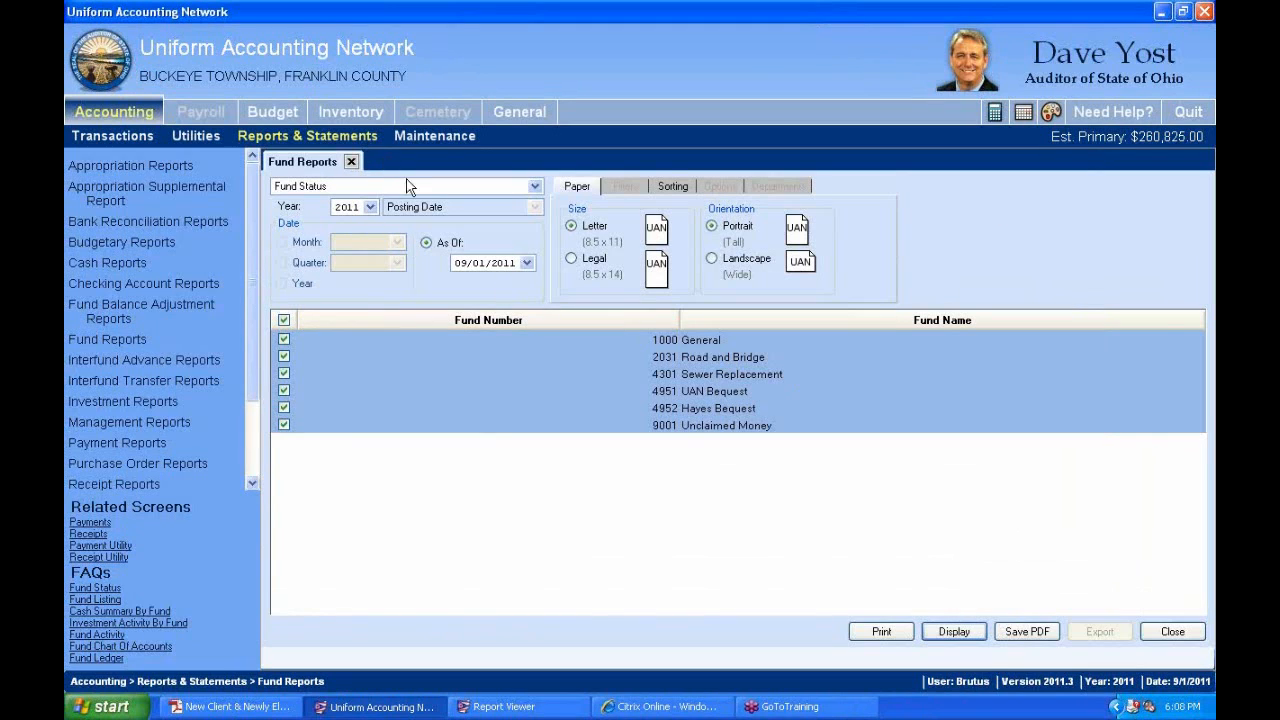
click(351, 162)
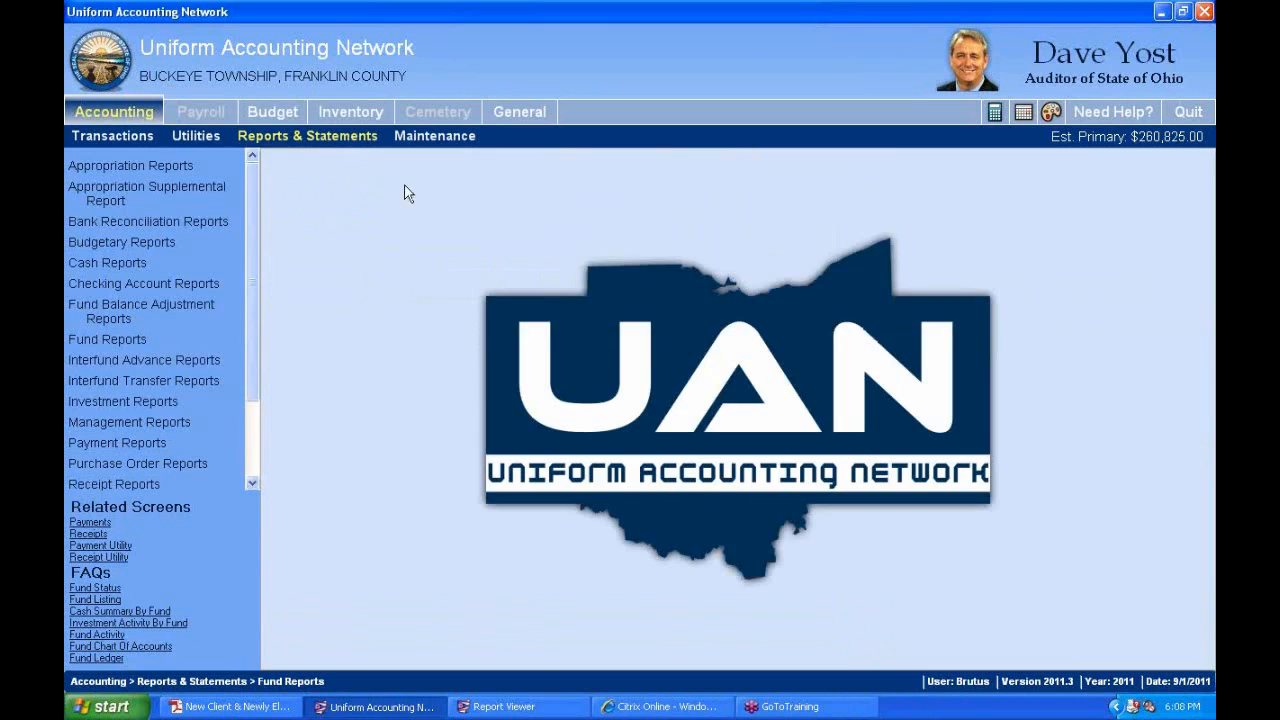
- Start a Secondary to Primary checking transfer with Grant Acct as the secondary account
click(112, 135)
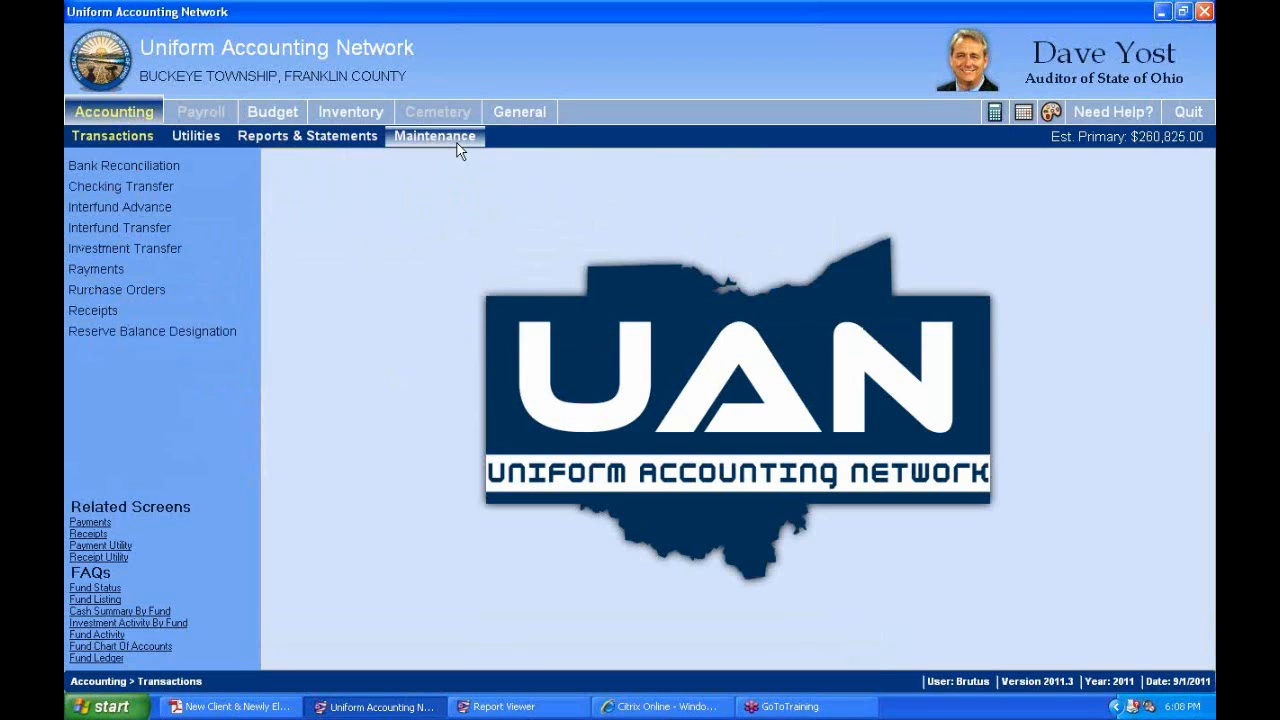
click(125, 194)
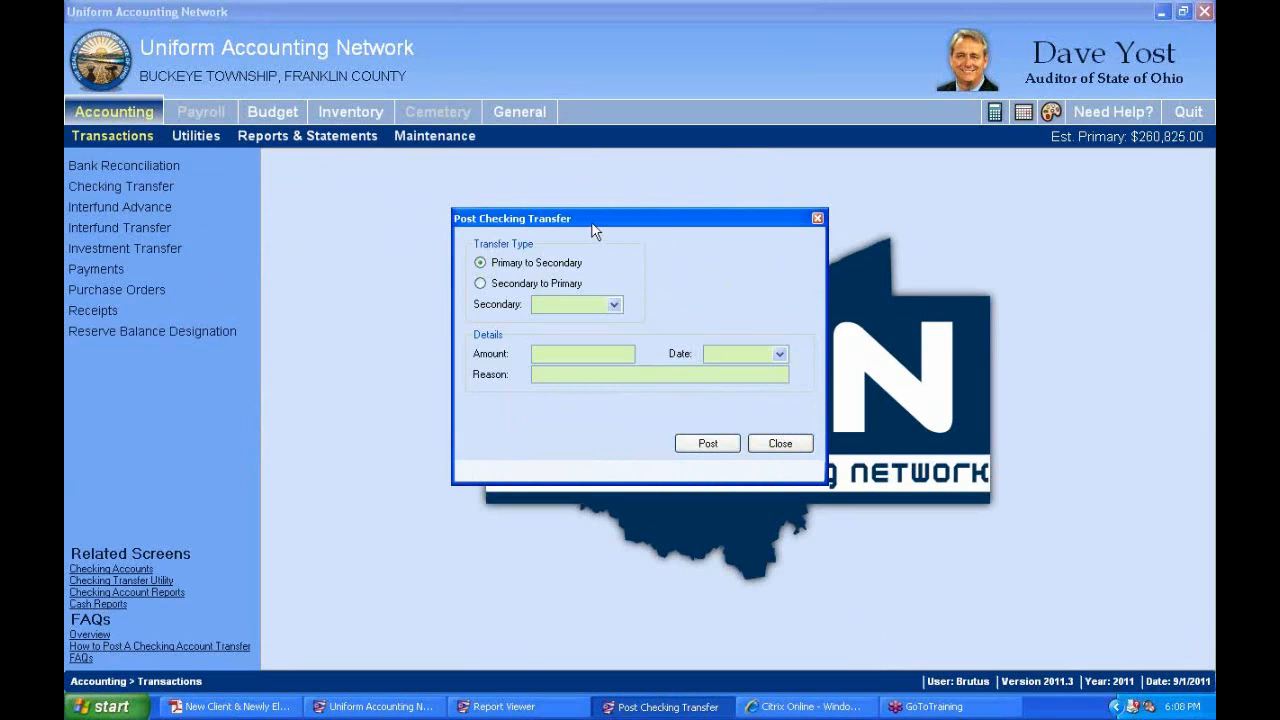
click(480, 284)
click(616, 307)
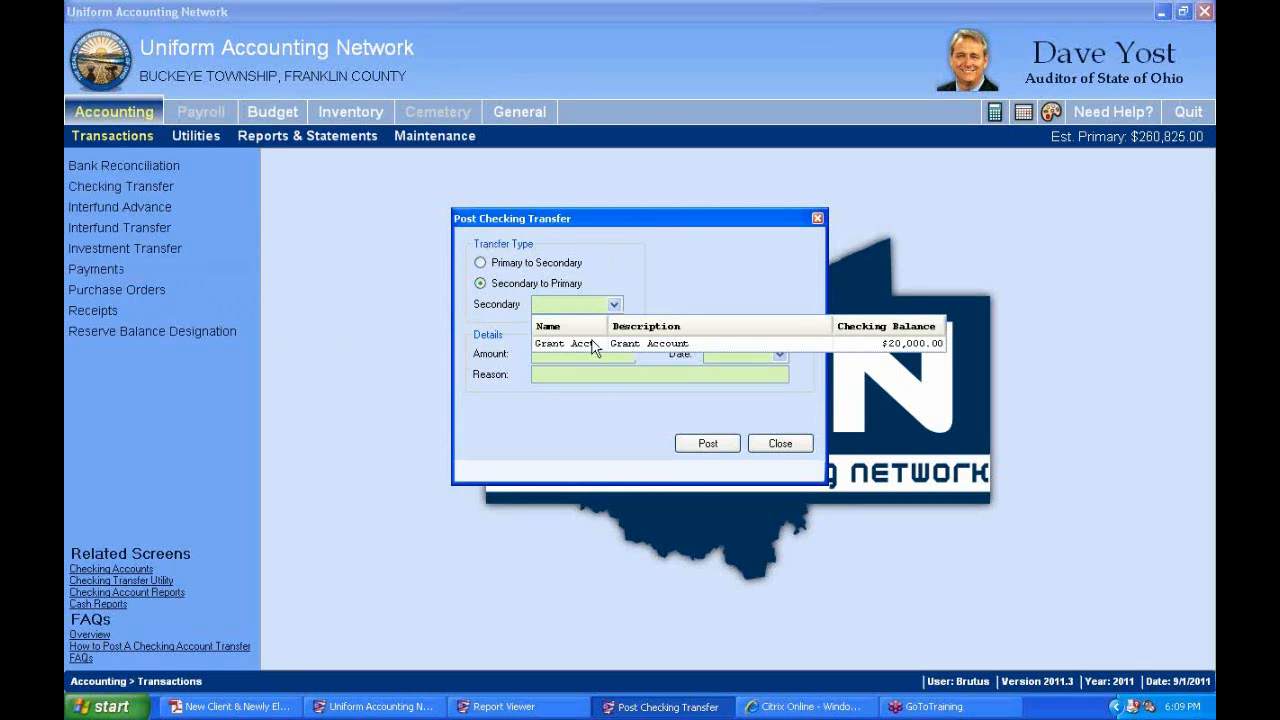
click(593, 345)
- Set the transfer amount to $1,000.00, the date to 09/01/2011 and the reason to "Payment out grant account"
click(580, 355)
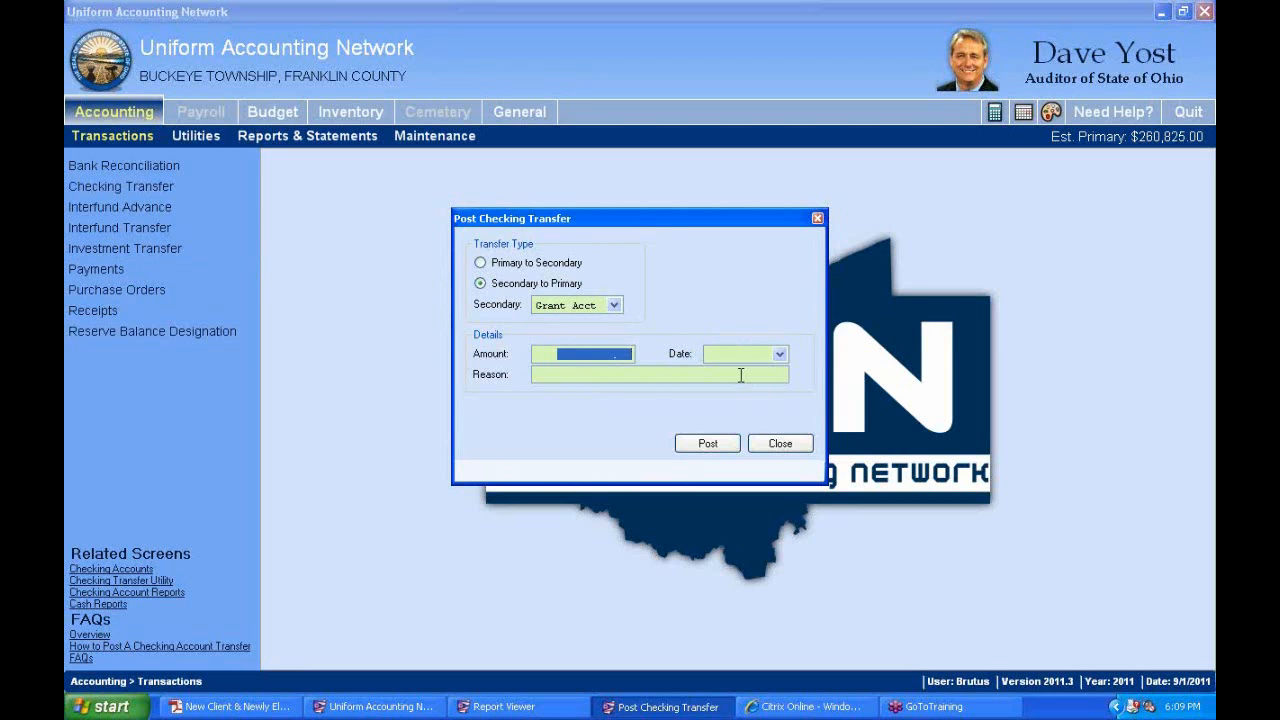
text(1000)
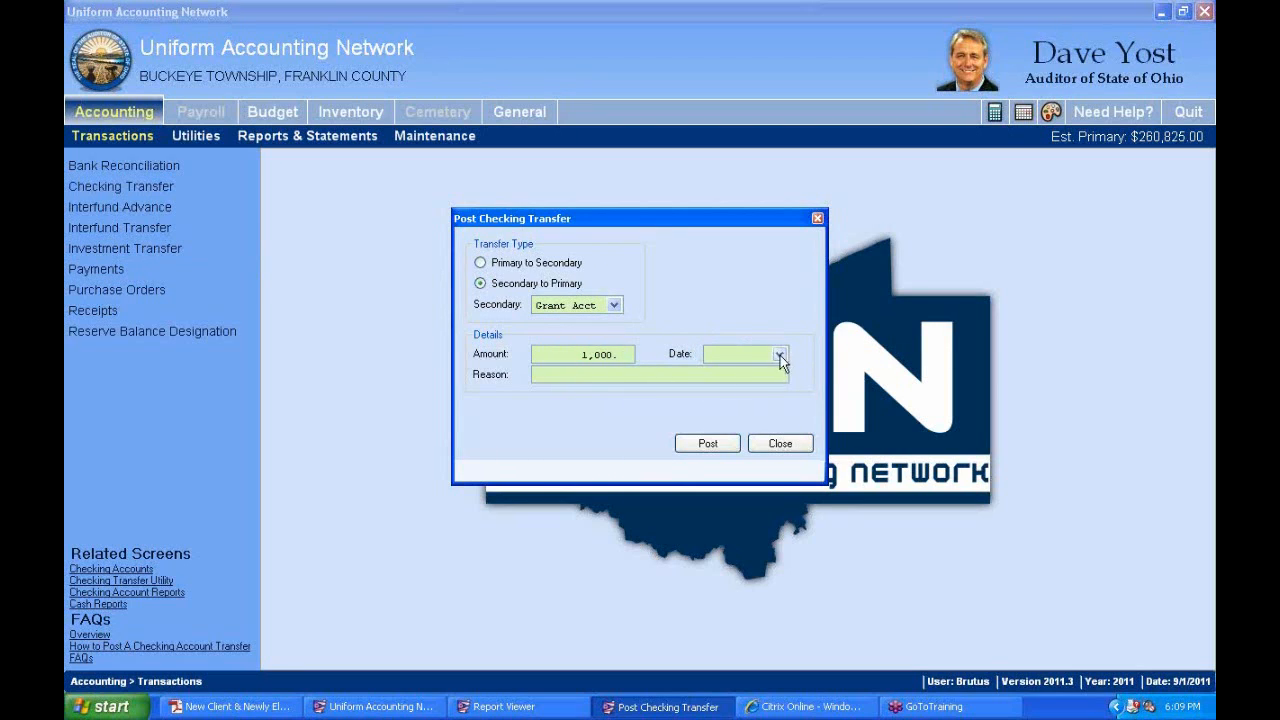
click(780, 356)
click(662, 510)
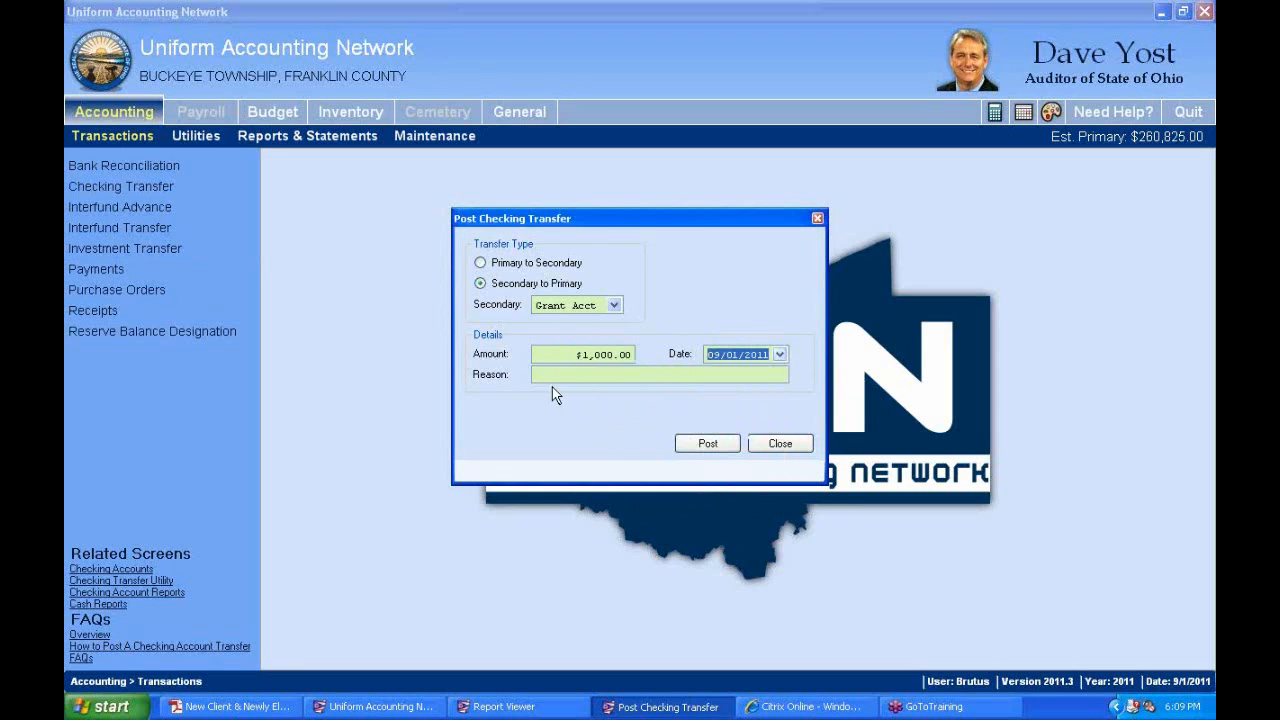
key(Tab)
text(Payment;  out grant account)
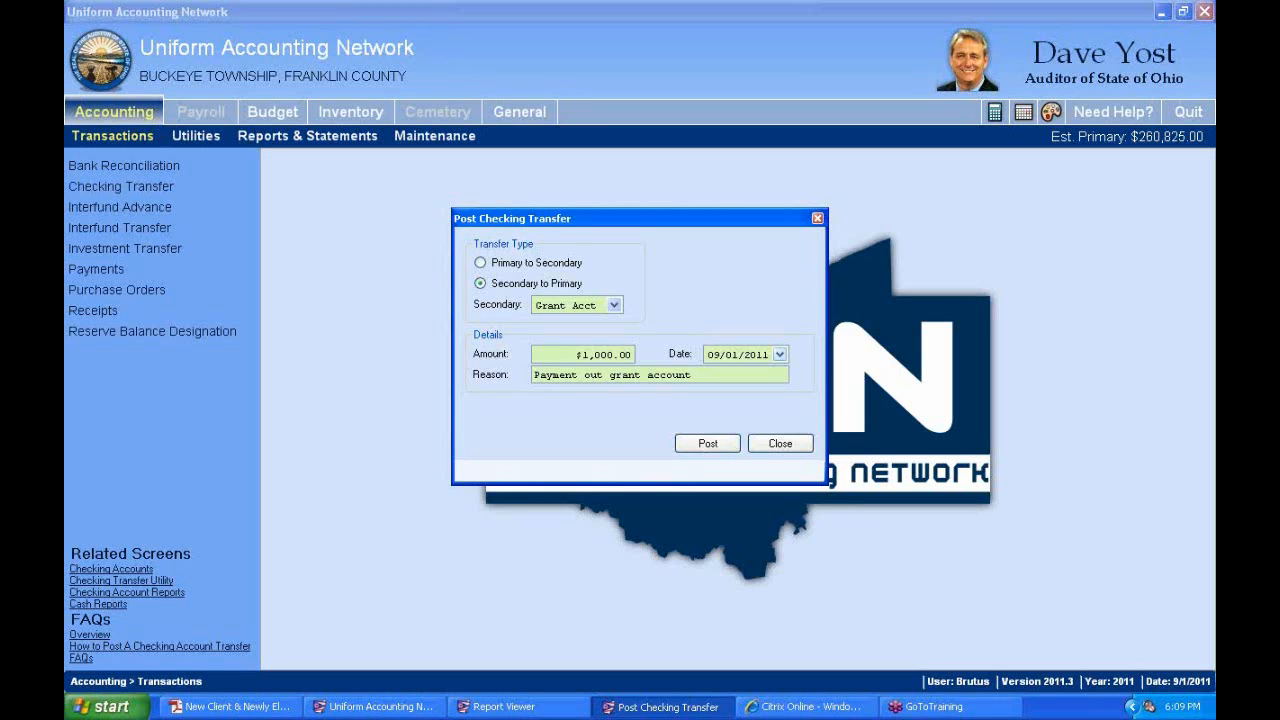
- Add "Warrant" and the number 0153 to the transfer reason, and post the $1,000.00 transfer from Grant Acct to primary, closing the form
text(, War)
key(BackSpace)
key(BackSpace)
key(BackSpace)
key(BackSpace)
key(BackSpace)
text(0153)
click(703, 372)
text(ap)
key(BackSpace)
key(BackSpace)
text(War)
key(BackSpace)
key(BackSpace)
text(arrant)
key(BackSpace)
key(BackSpace)
text(nt)
click(716, 446)
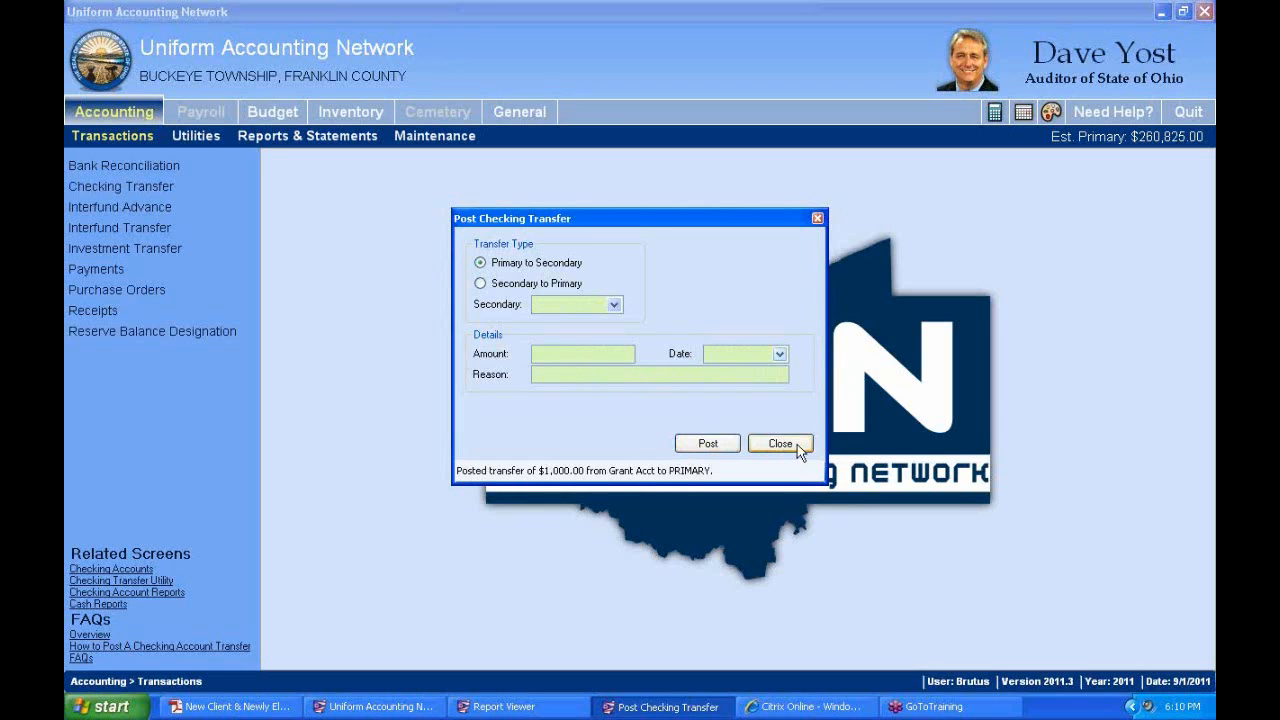
click(780, 443)
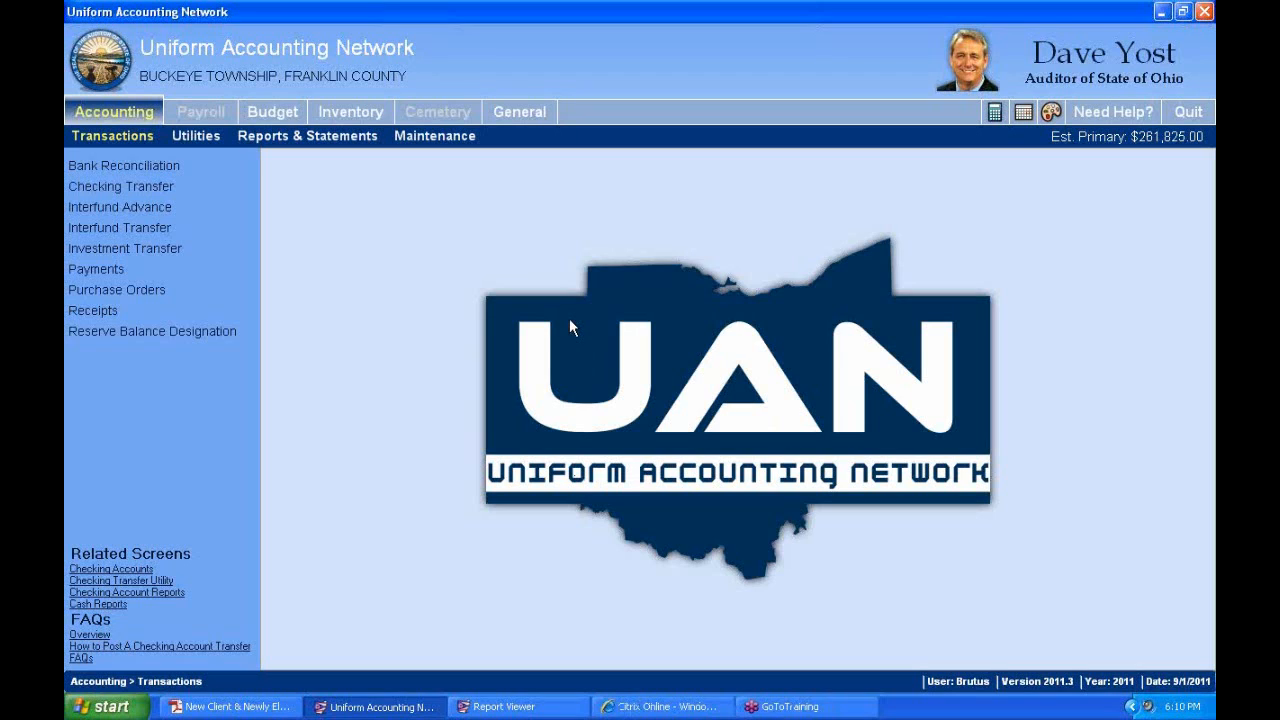
- Start a new electronic payment with Smith Lawncare as the vendor
click(125, 268)
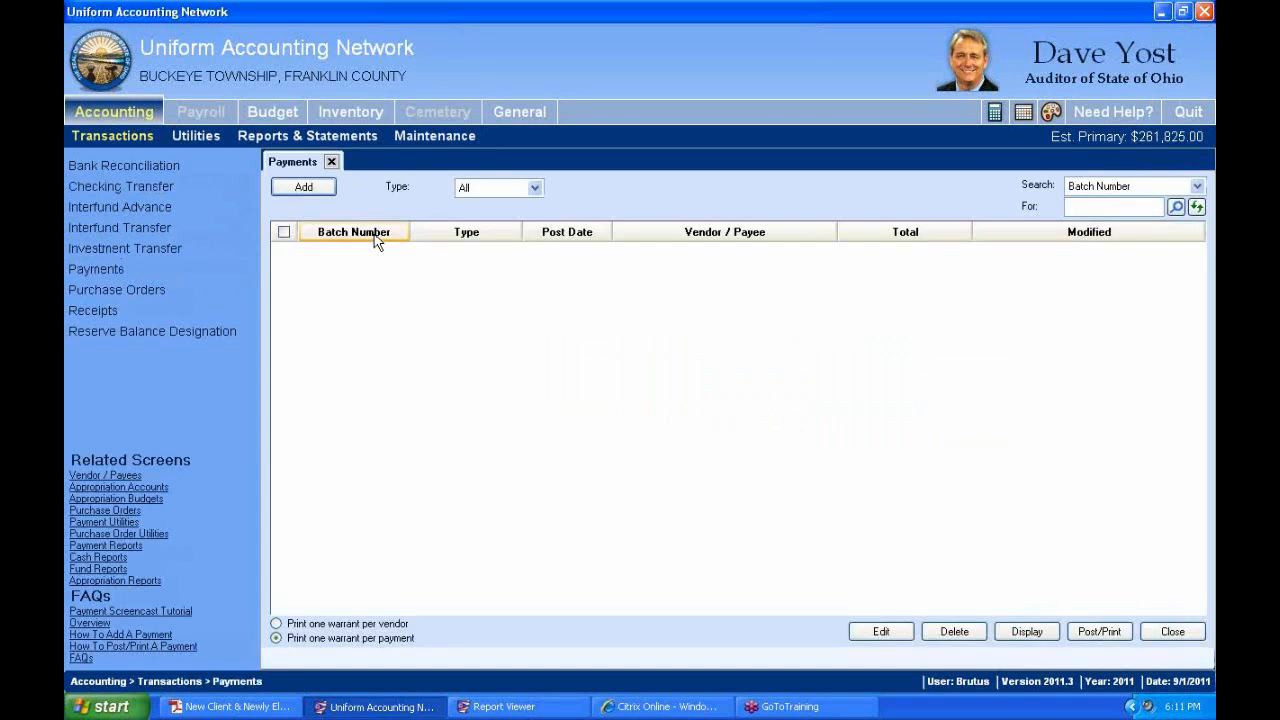
click(317, 192)
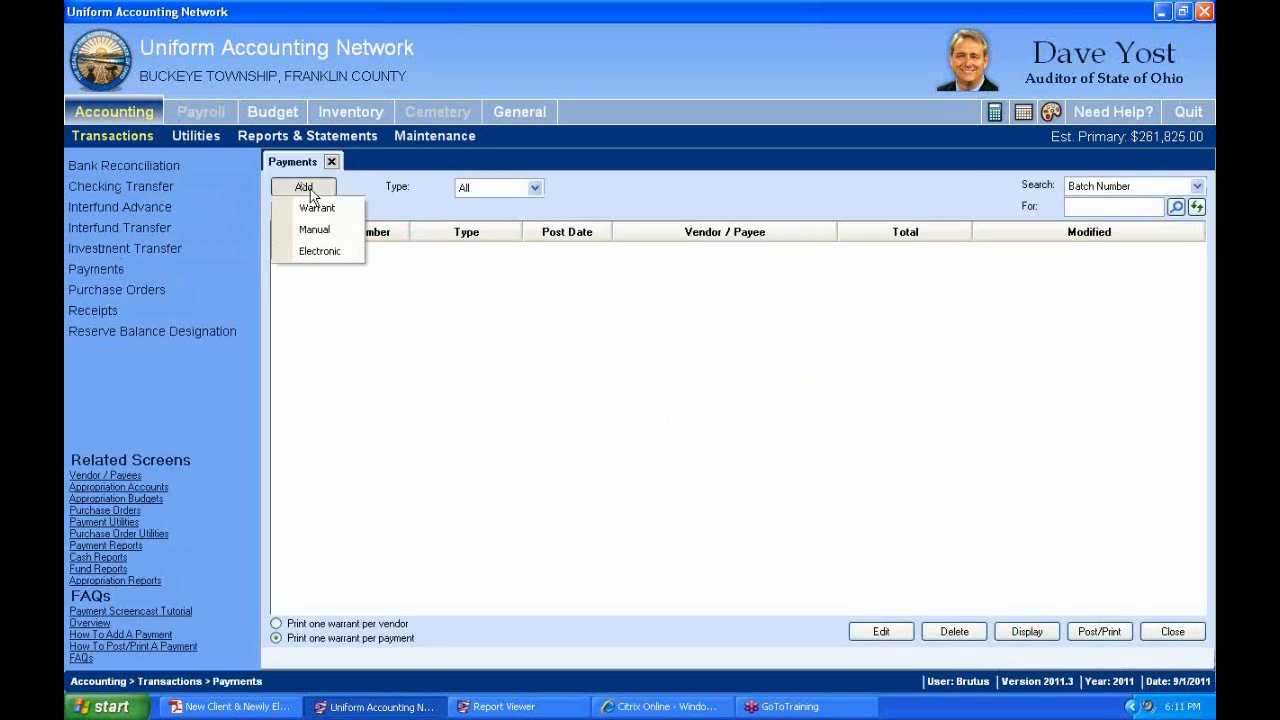
click(318, 254)
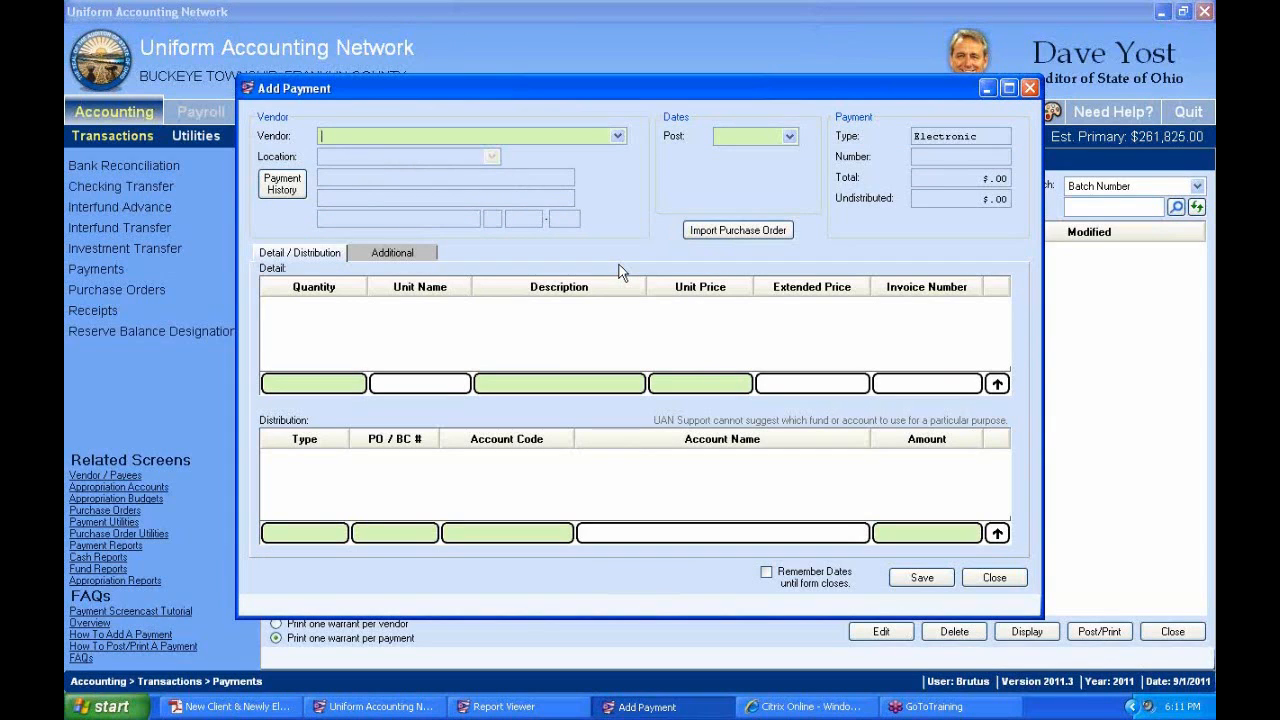
click(619, 137)
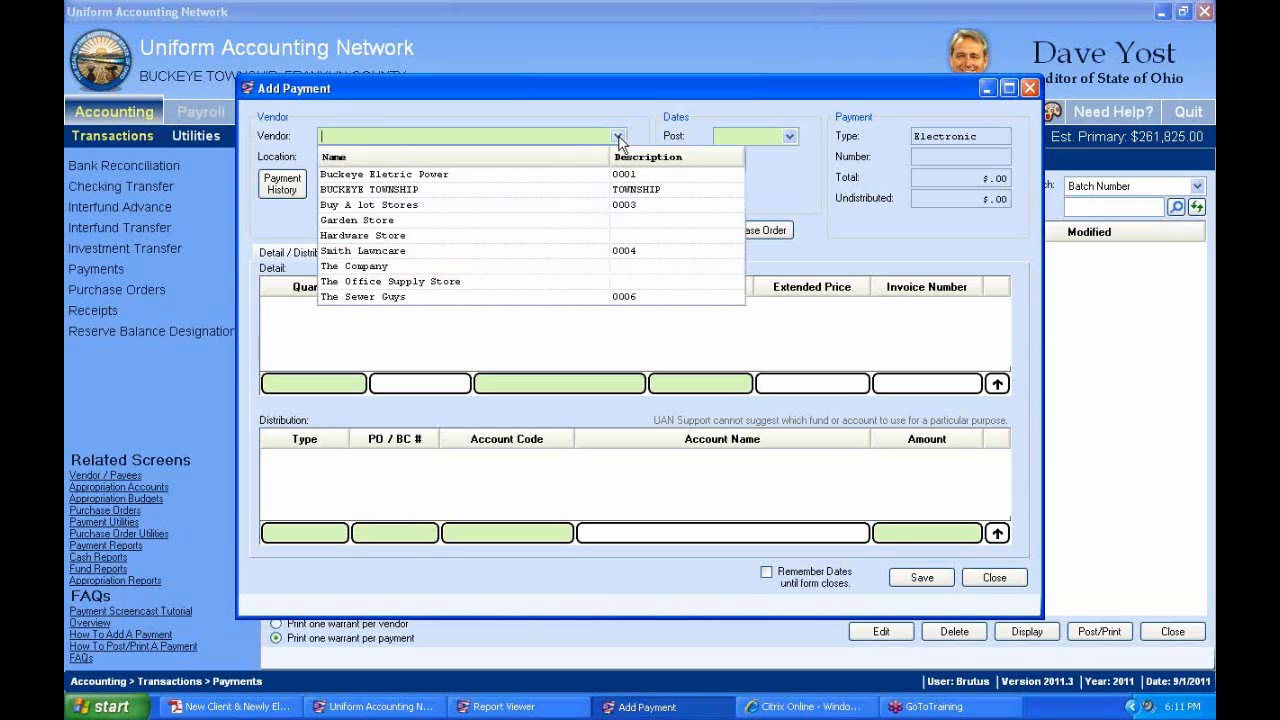
click(368, 220)
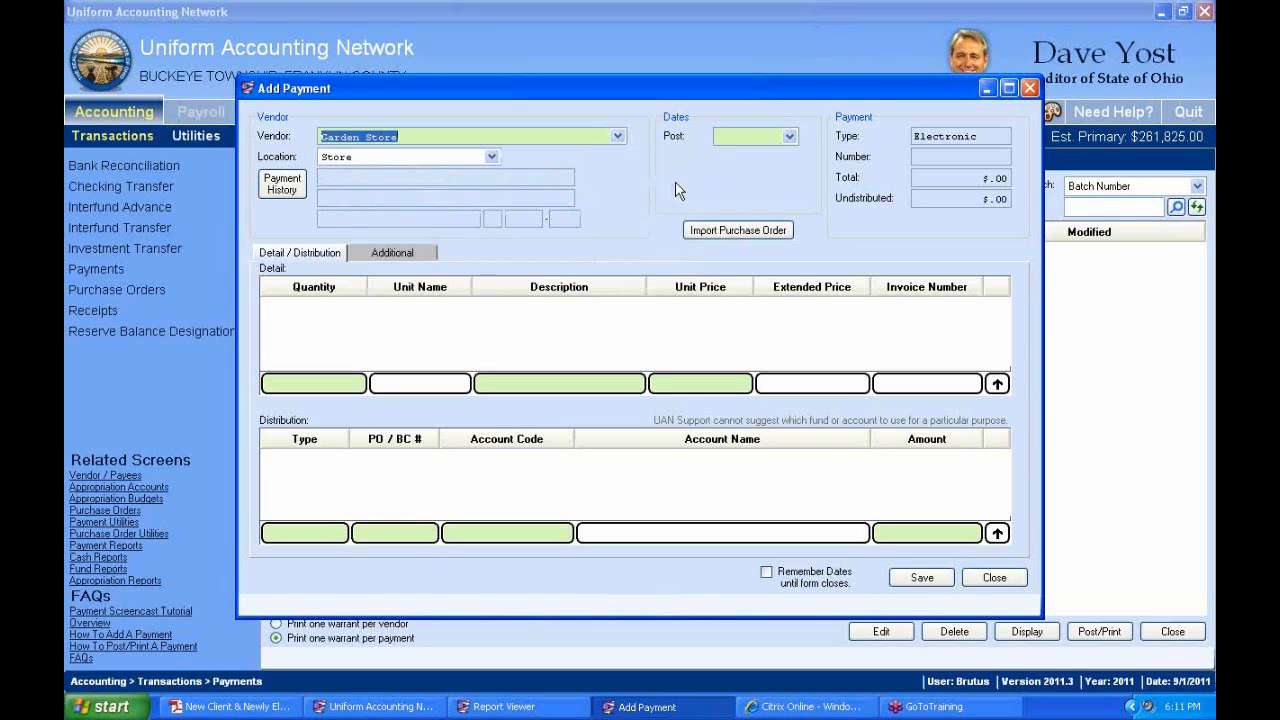
click(618, 136)
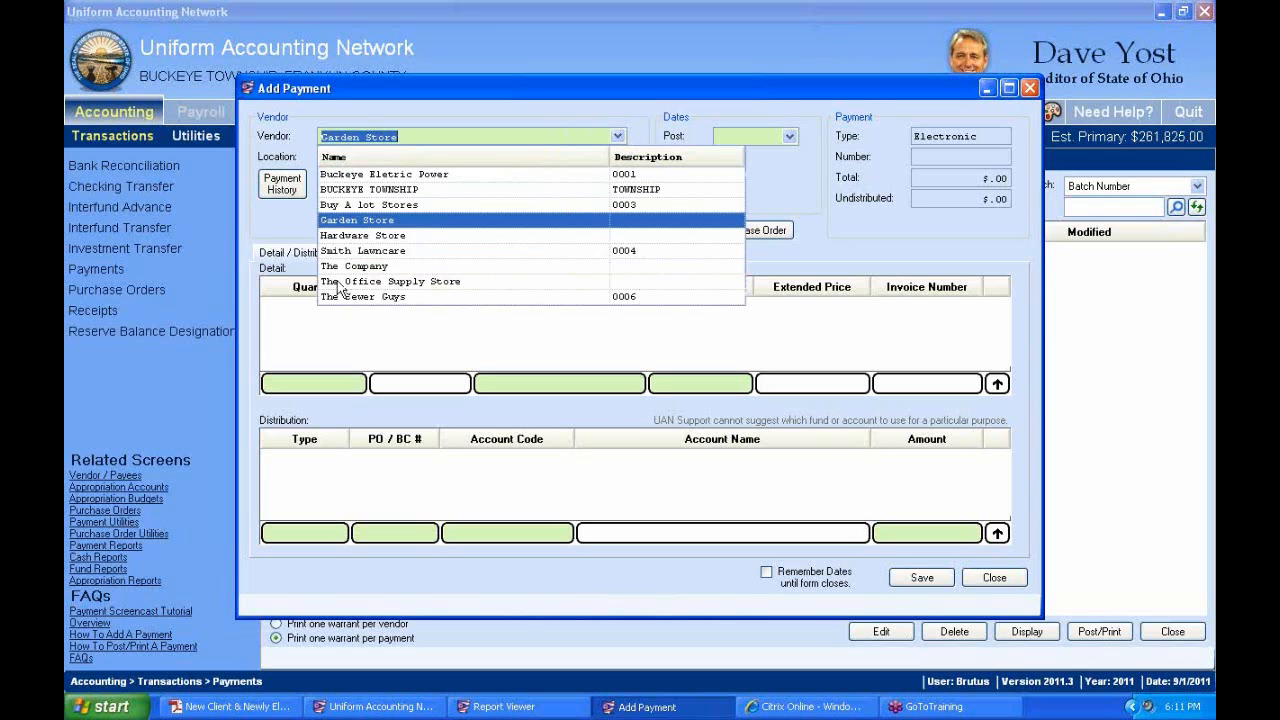
click(368, 251)
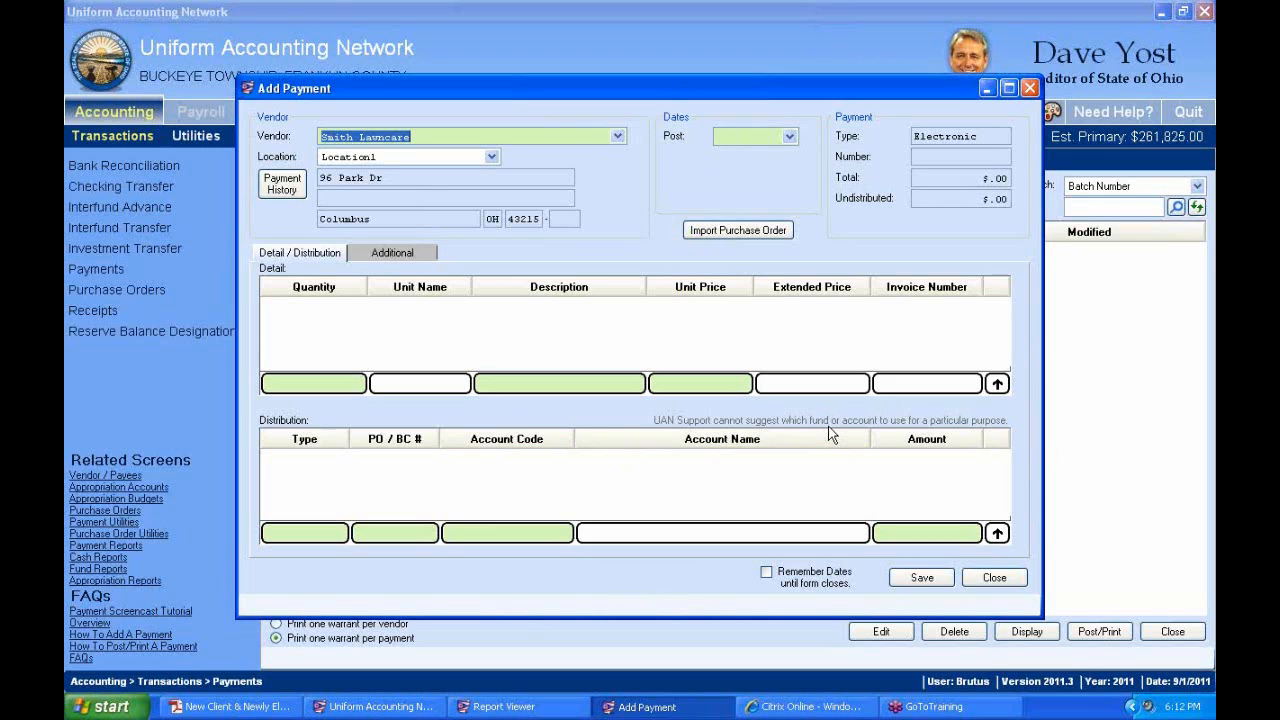
- Discard the new electronic payment without saving and close the payments screen
click(1018, 584)
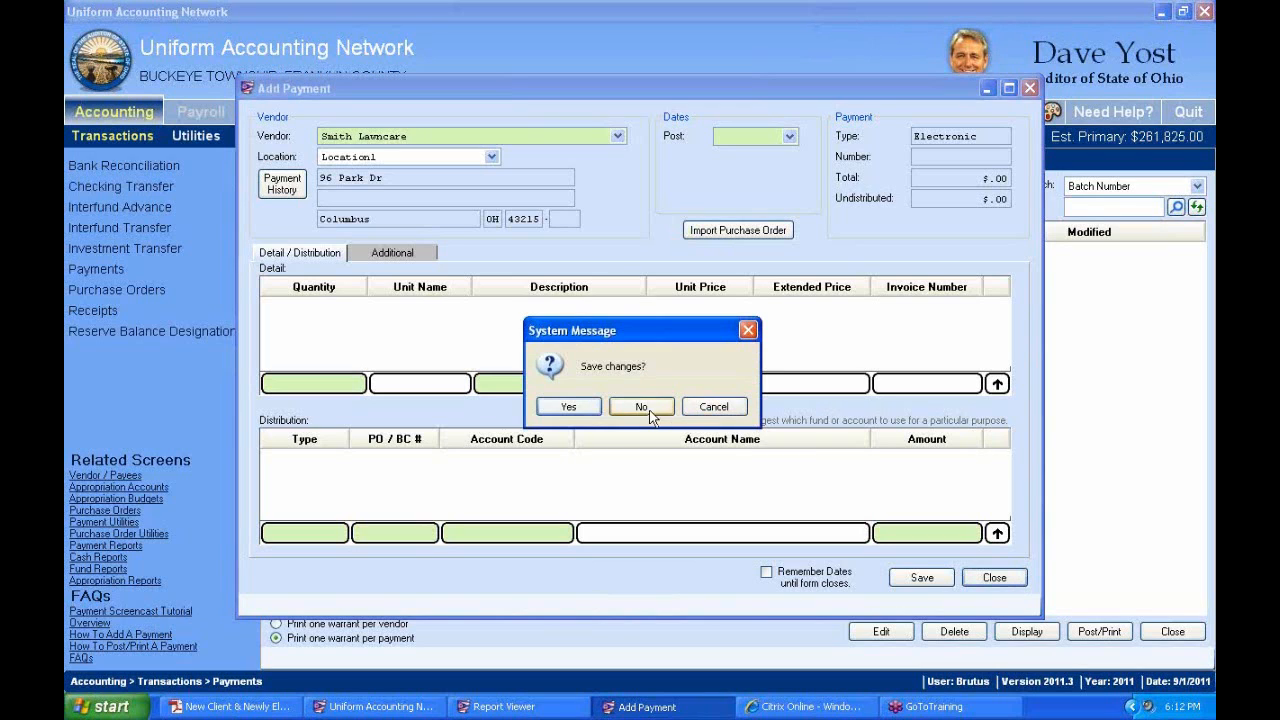
click(642, 407)
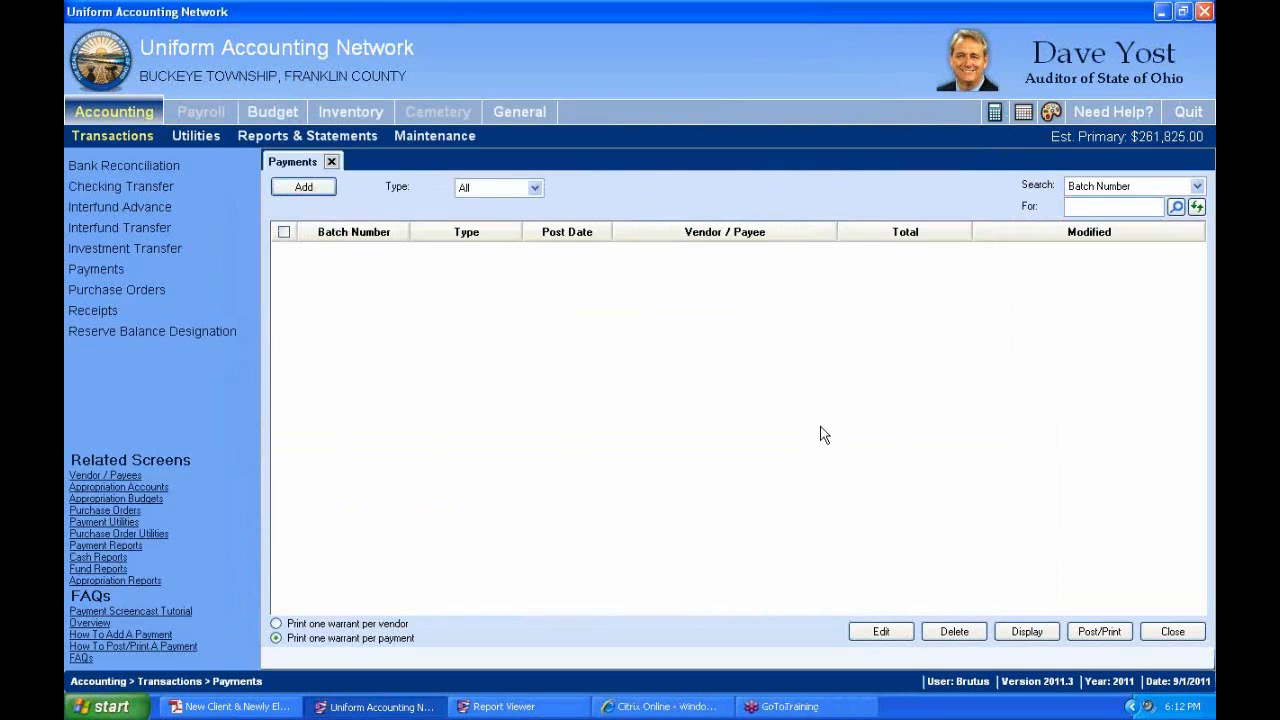
click(331, 161)
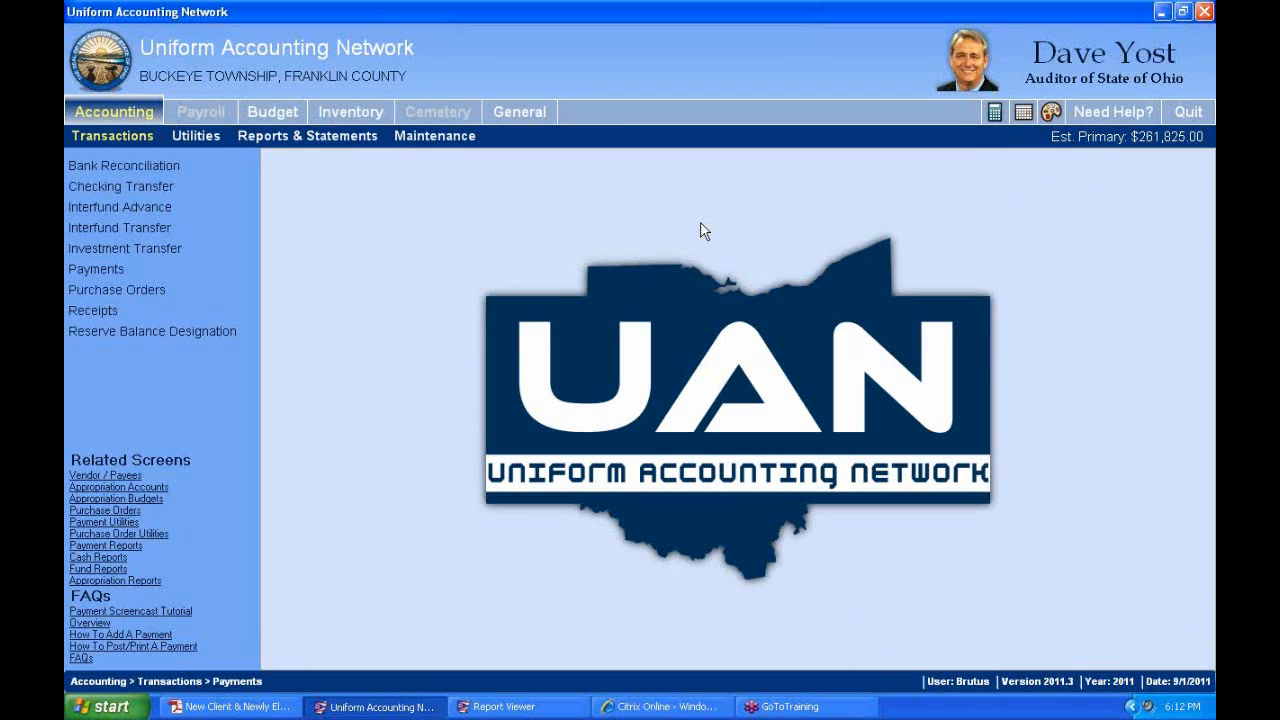
- Display the list of accounting utilities
click(197, 134)
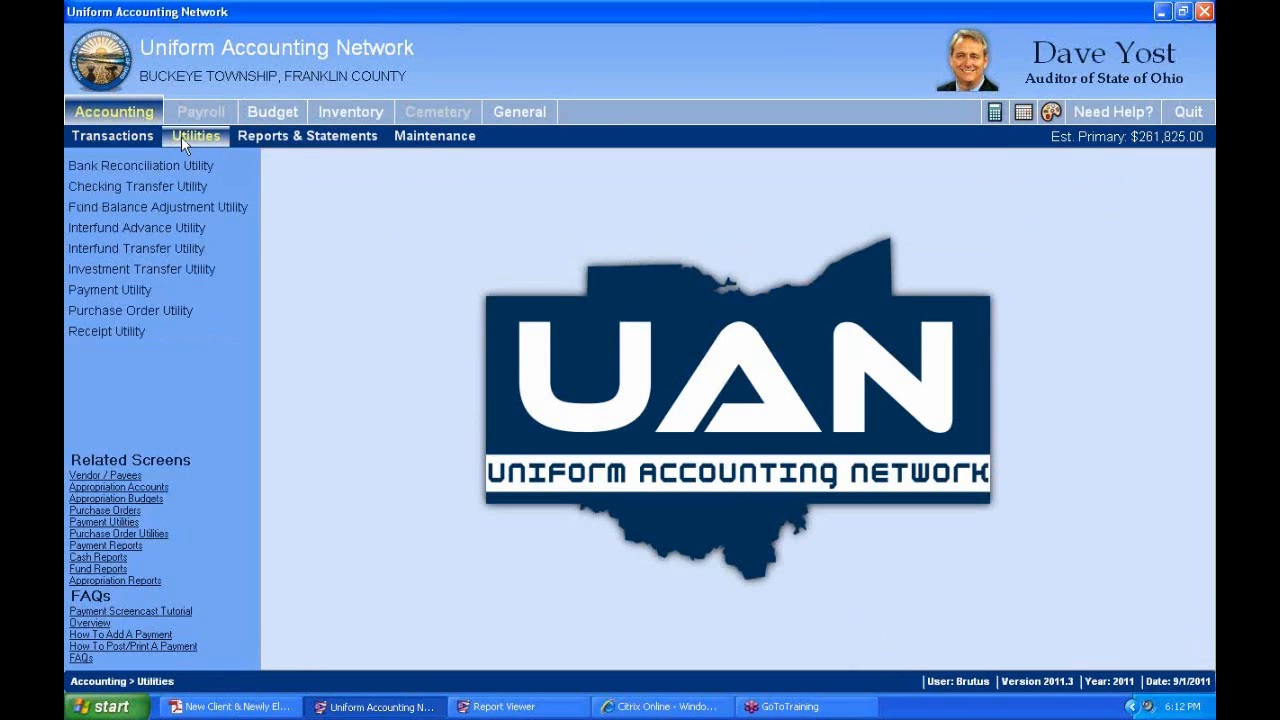